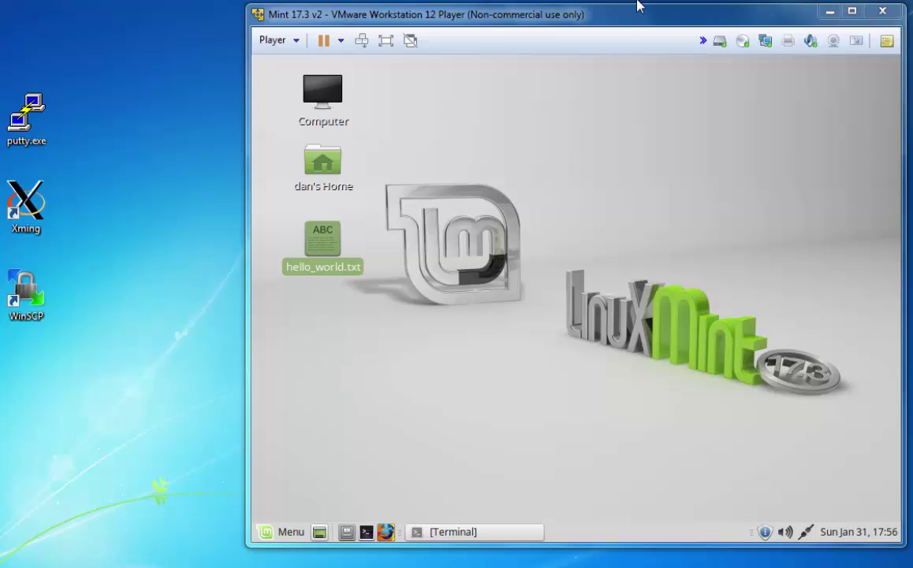
Step: Nudge the VM window and restore the minimized Terminal from the Mint taskbar
mouse_move(631, 22)
left_mouse_down()
mouse_move(611, 45)
mouse_move(629, 25)
left_mouse_up()
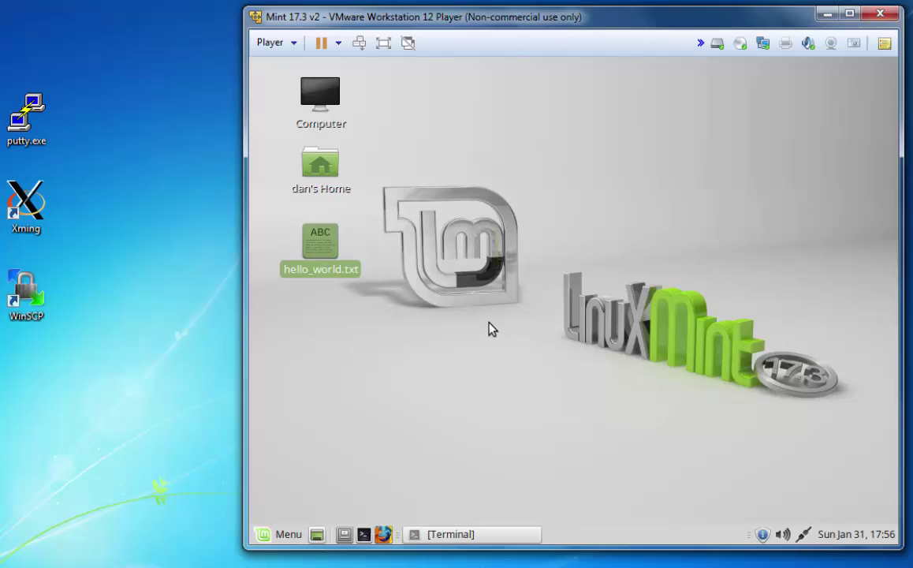
left_click(457, 536)
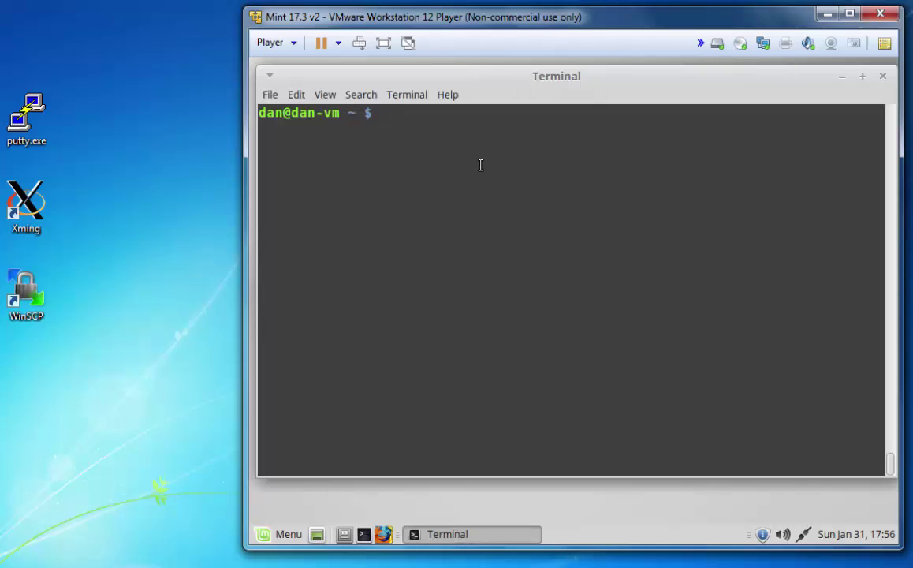
Step: Install the xrdp package with sudo apt-get install xrdp
type("sudo a")
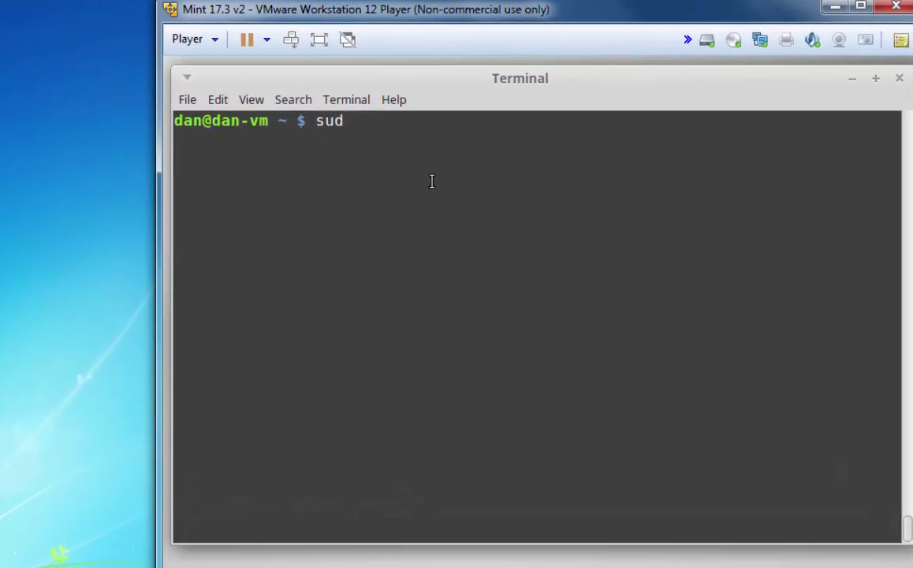
type("pt-g")
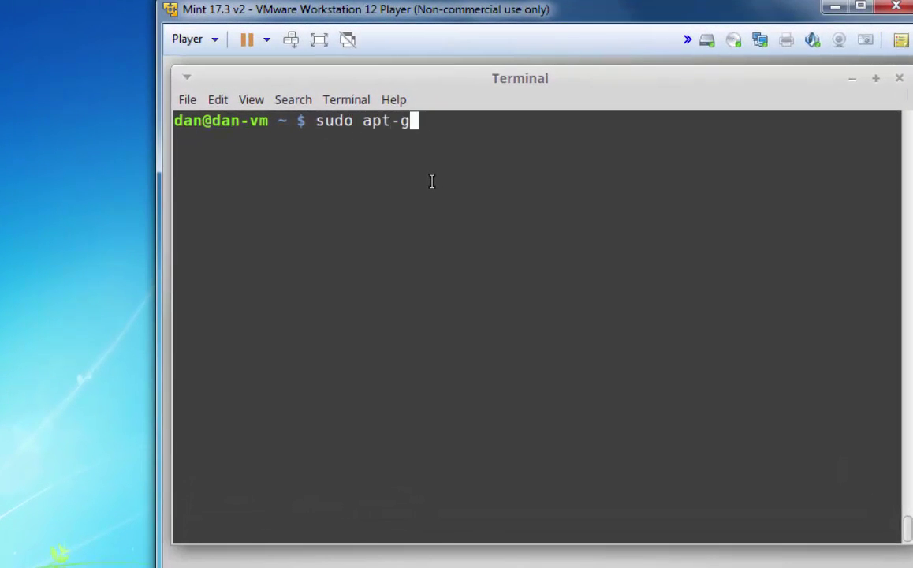
type("et install ")
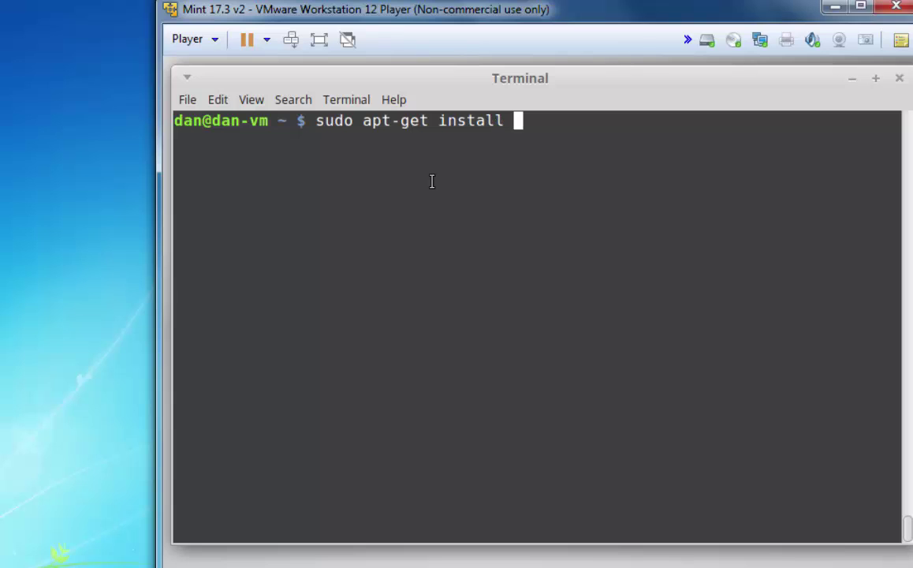
type("xrdp")
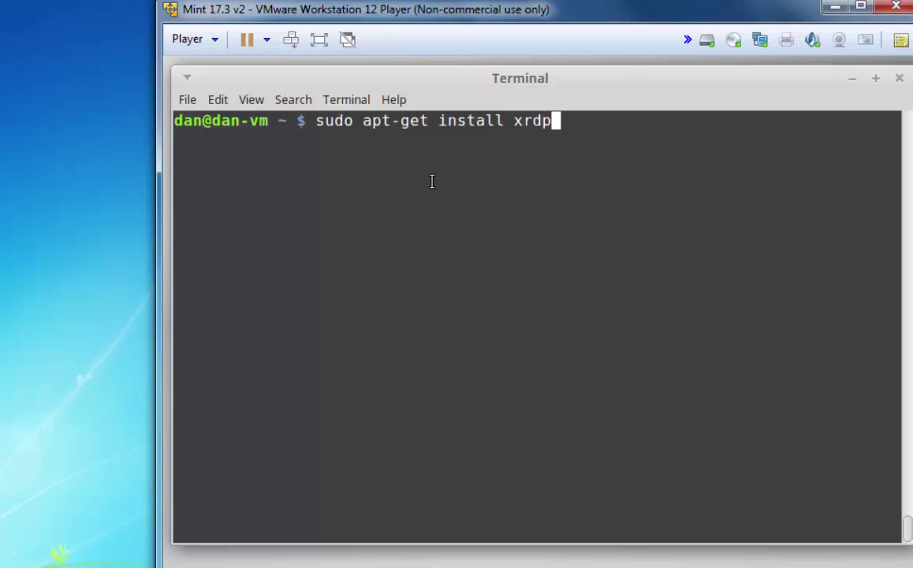
key("Return")
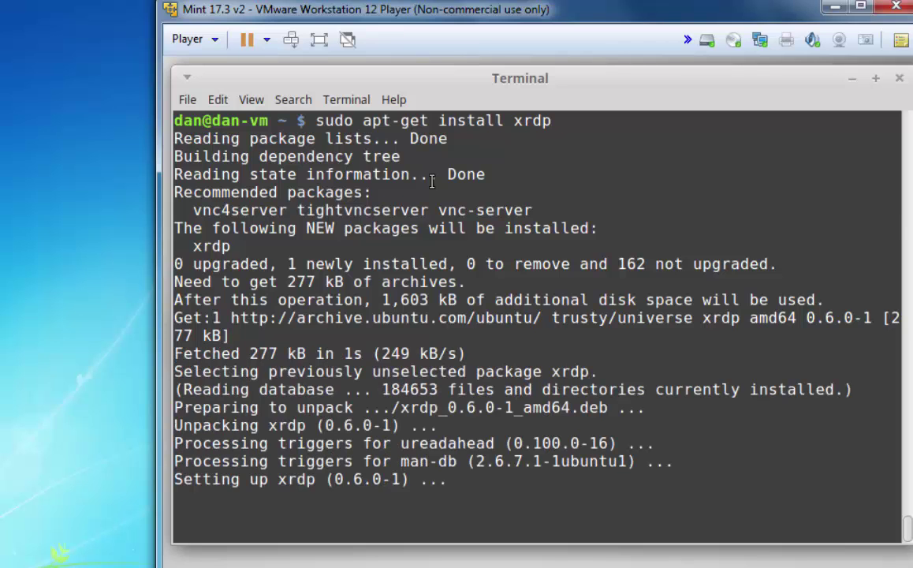
key("Return")
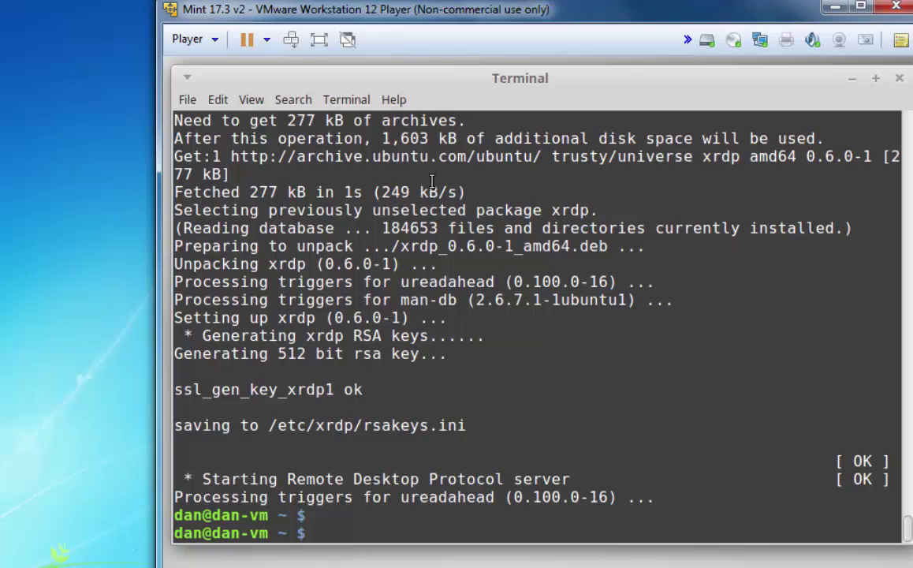
Step: Reuse the previous install command to install tightvncserver
key("Up")
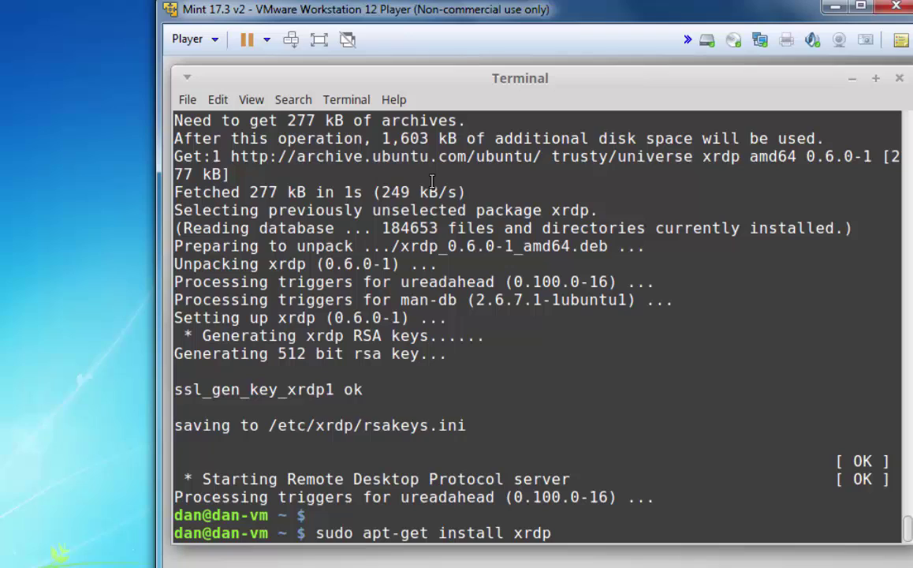
key("BackSpace")
key("BackSpace")
key("BackSpace")
key("BackSpace")
type("tightvncserver")
key("Return")
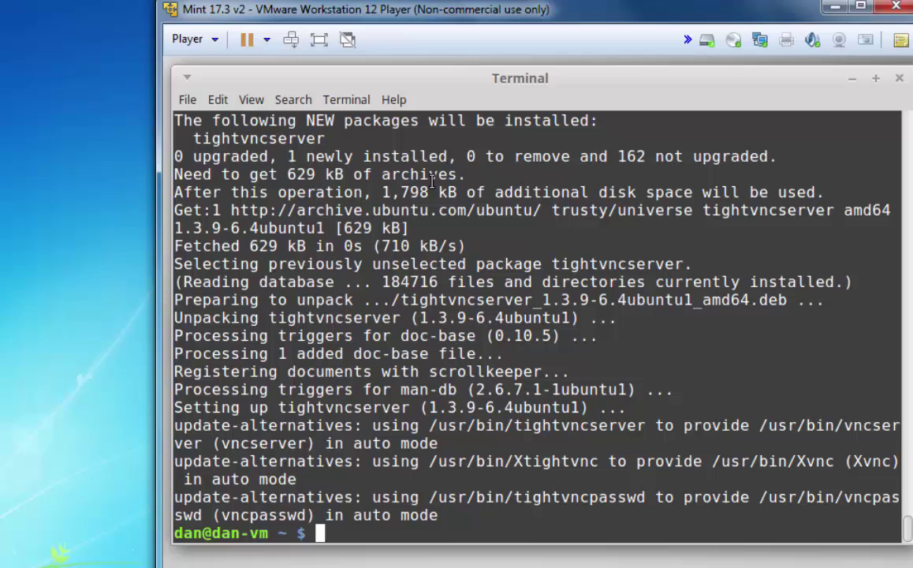
key("Return")
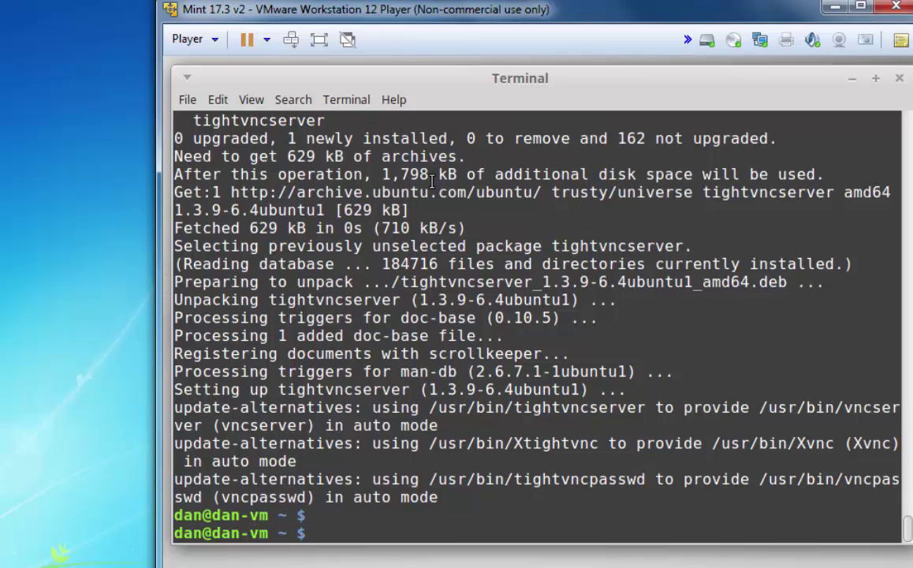
Step: List listening ports with netstat -lvn |more
type("netsa")
key("BackSpace")
type("tat ")
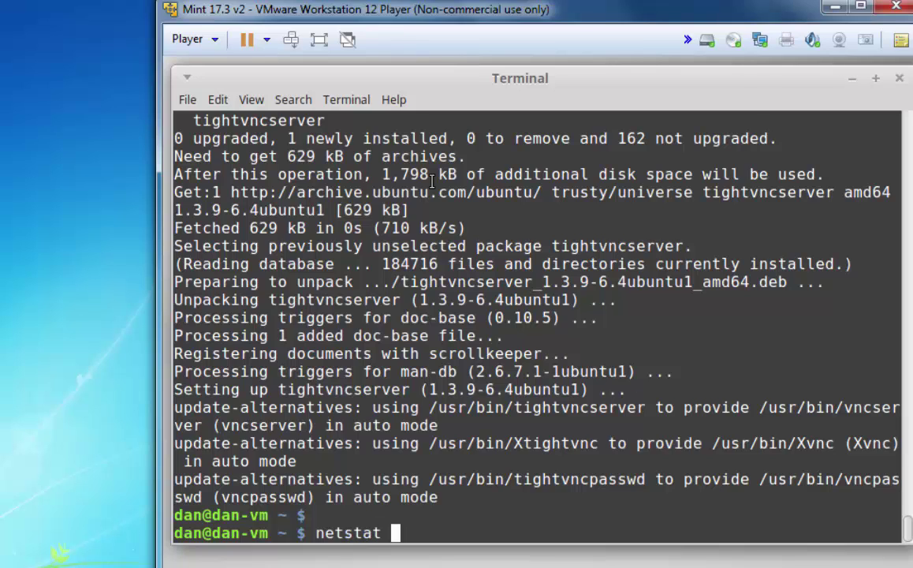
type("-lvn |more")
key("Return")
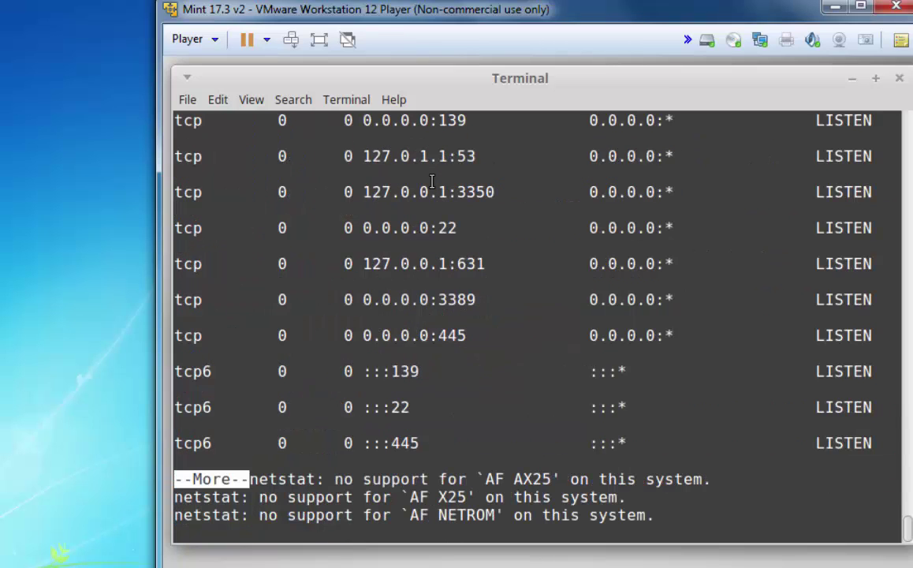
Step: Highlight the 0.0.0.0:22 and 0.0.0.0:3389 entries in the port listing
left_click_drag(475, 228, 362, 223)
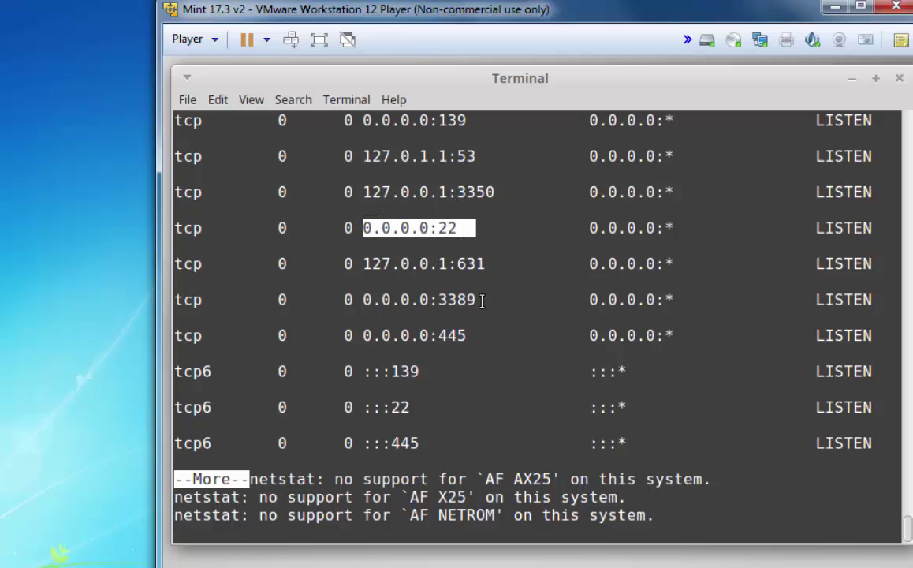
left_click_drag(485, 300, 438, 302)
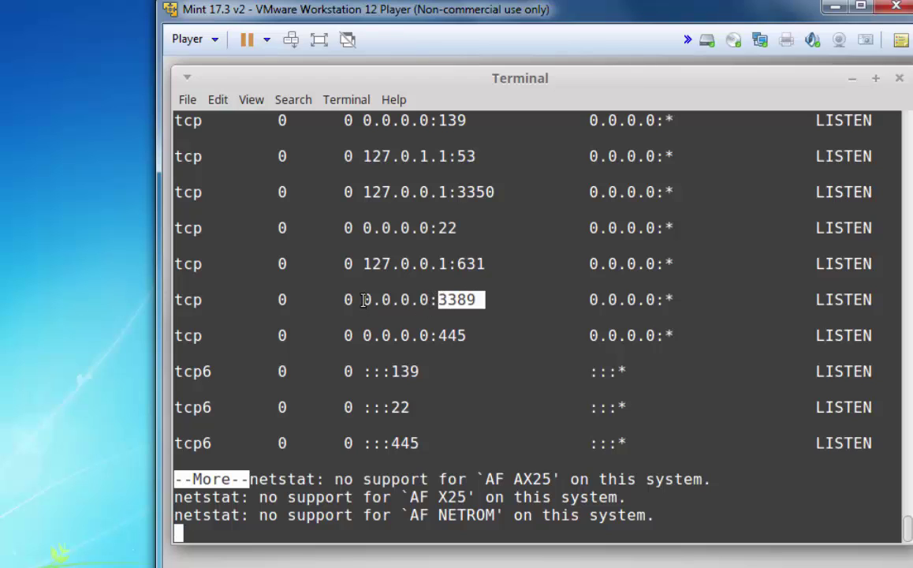
left_click_drag(363, 300, 344, 301)
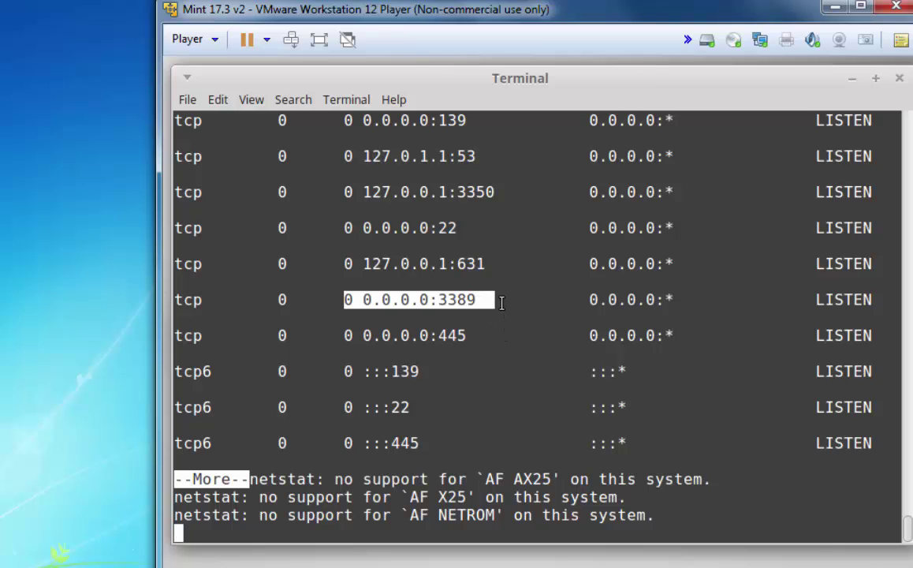
left_click(499, 300)
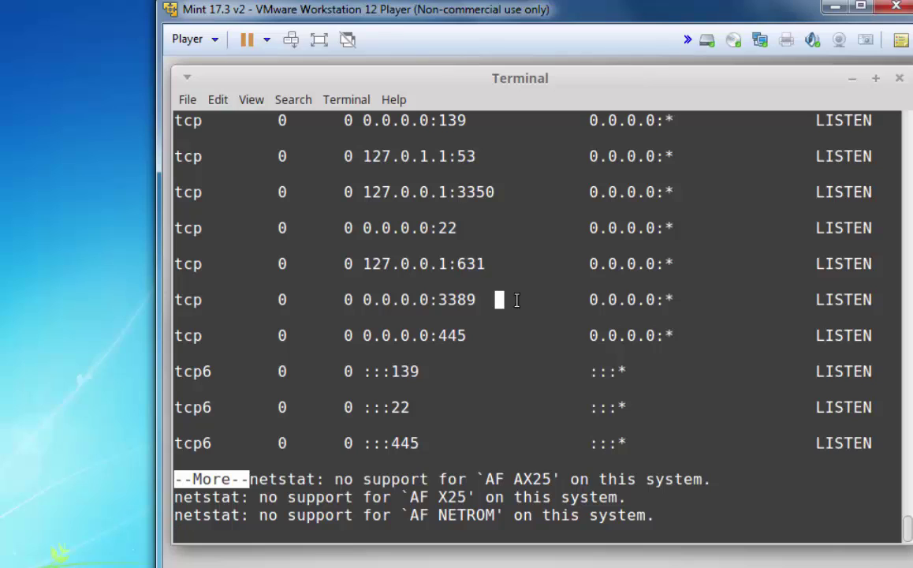
Step: Quit the pager and rerun the listing as netstat -lvp |more
key("q")
key("Up")
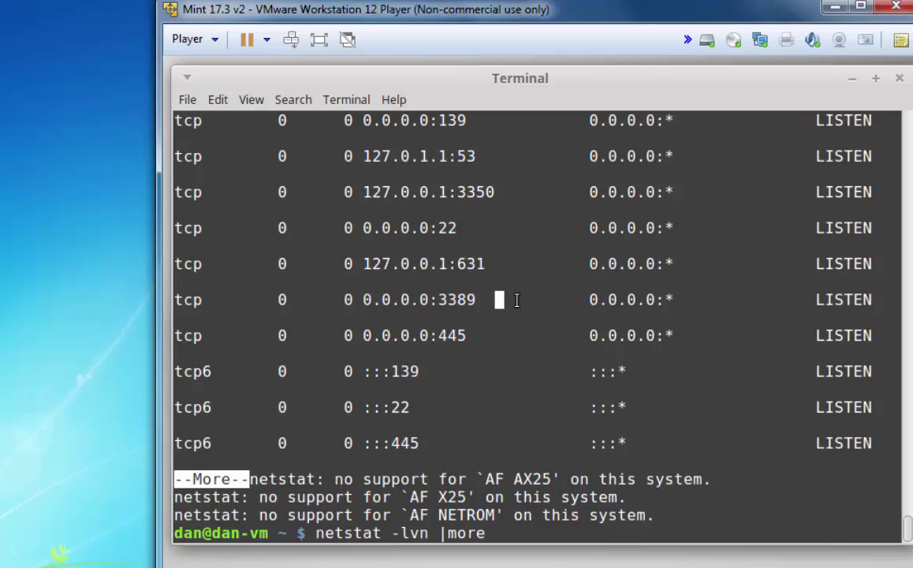
key("Left")
key("Left")
key("Left")
key("Left")
key("Left")
key("Left")
key("Left")
key("Right")
key("BackSpace")
type("p")
key("Return")
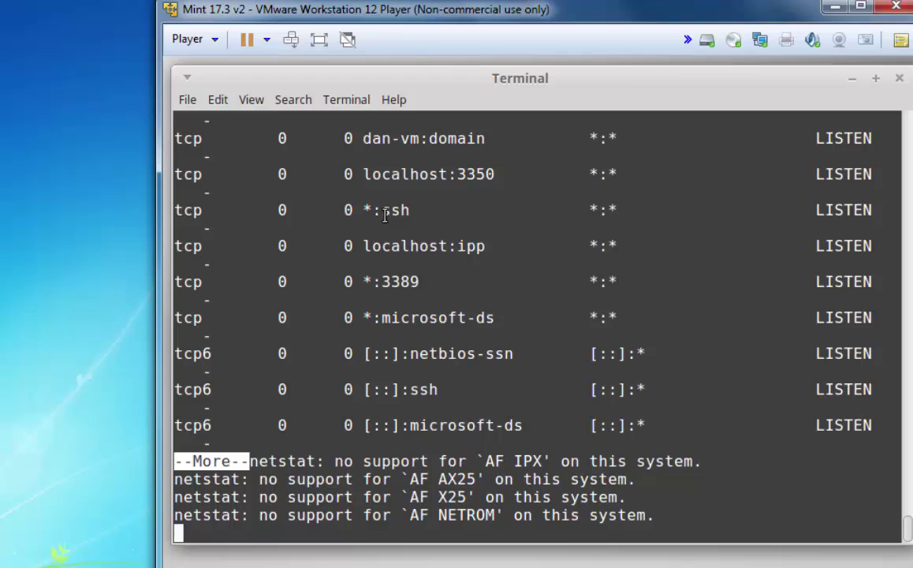
Step: Highlight the ssh and :3389 entries, then return to the prompt
left_click_drag(383, 211, 428, 211)
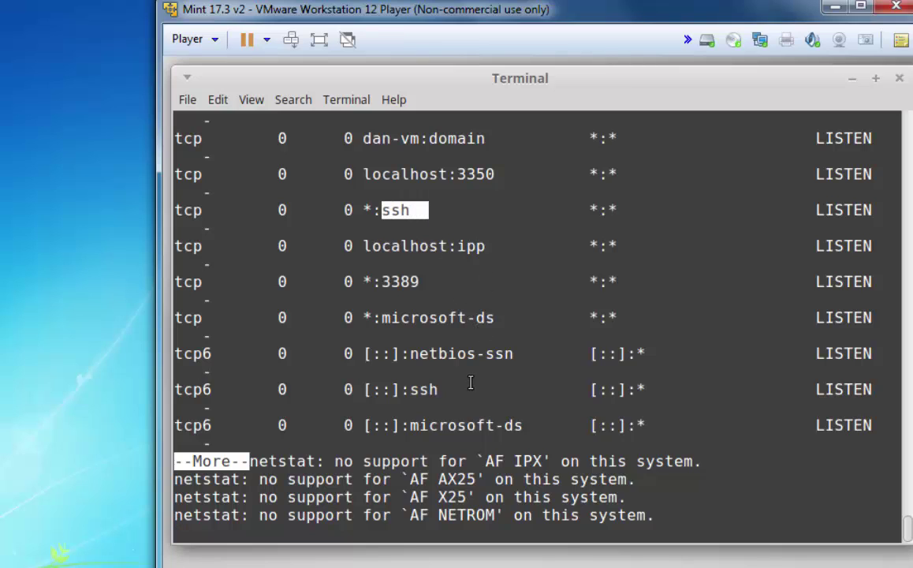
left_click_drag(373, 281, 439, 282)
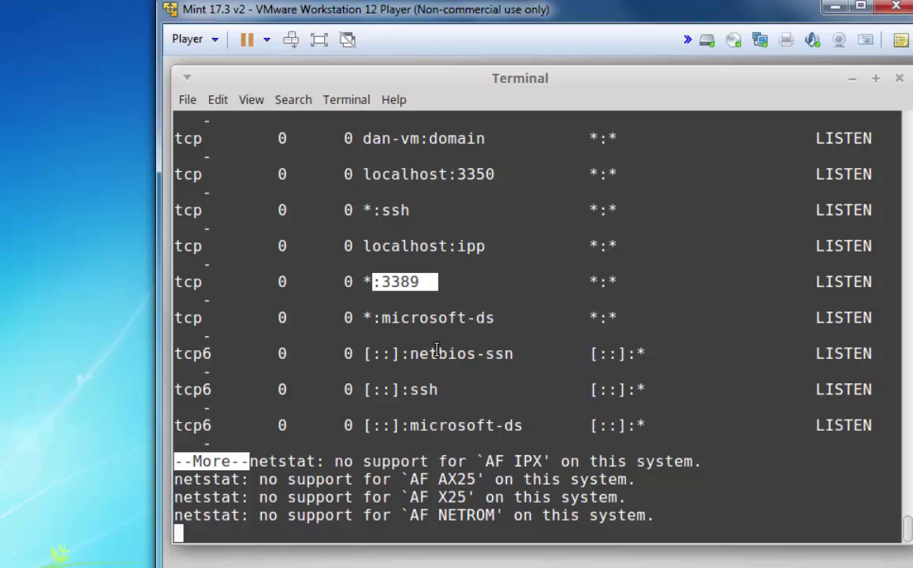
key("q")
key("Return")
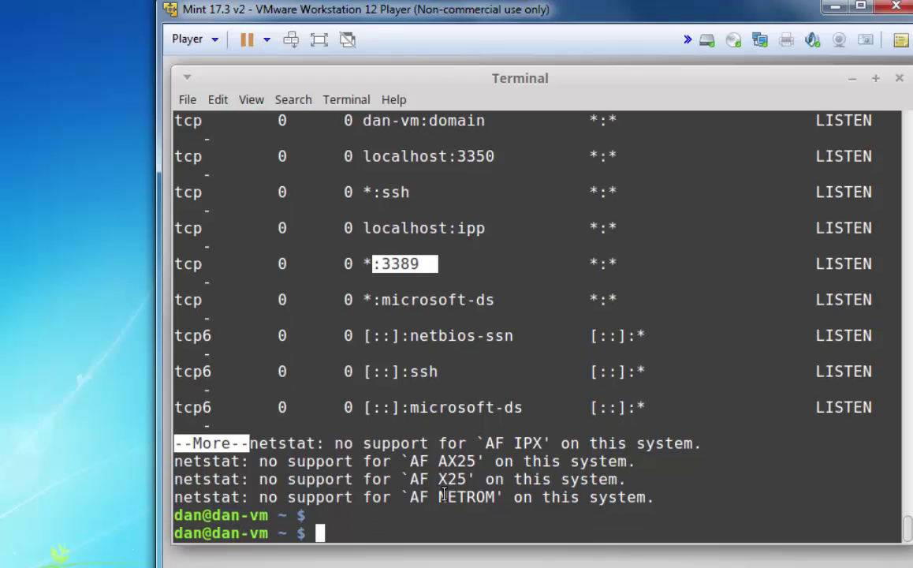
Step: Run tightvncserver, set and confirm an access password, and decline a view-only password
type("tight")
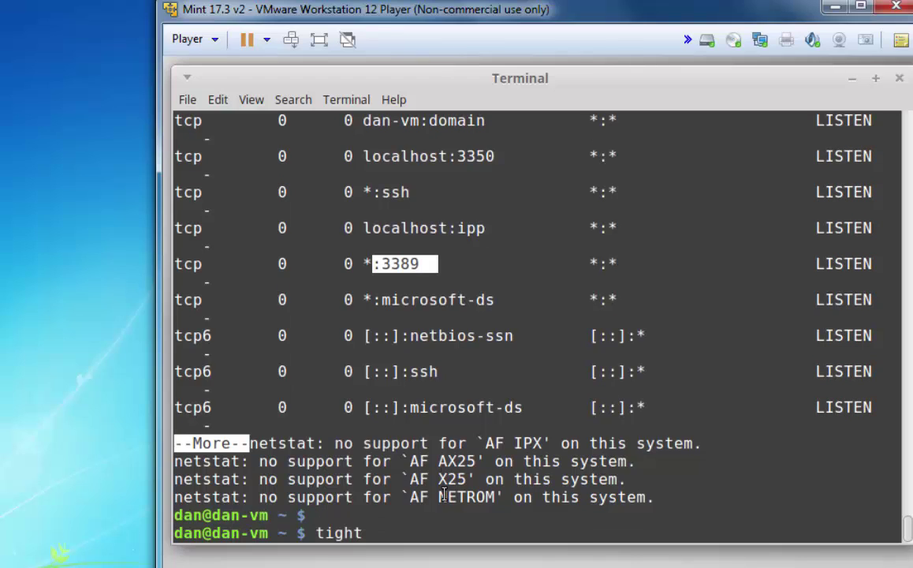
type("vncserver")
key("Return")
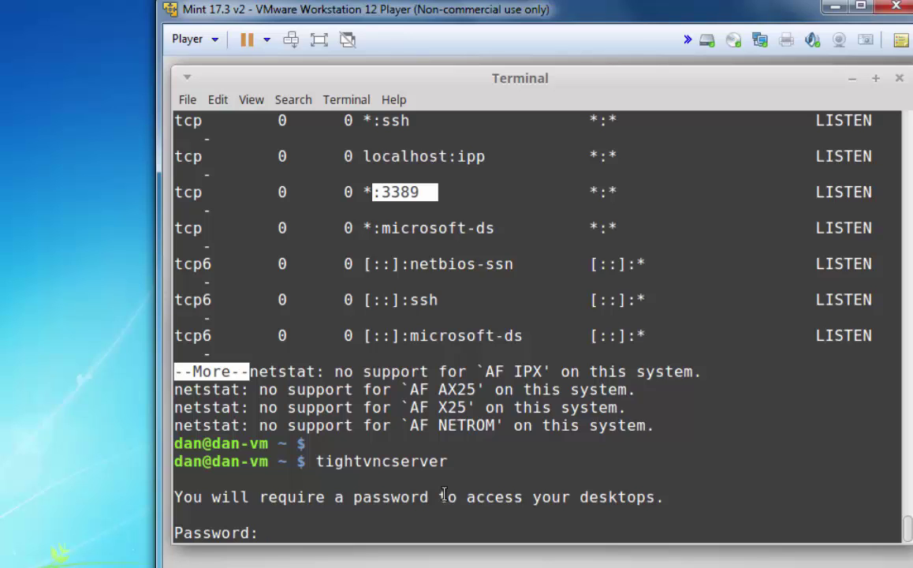
key("Return")
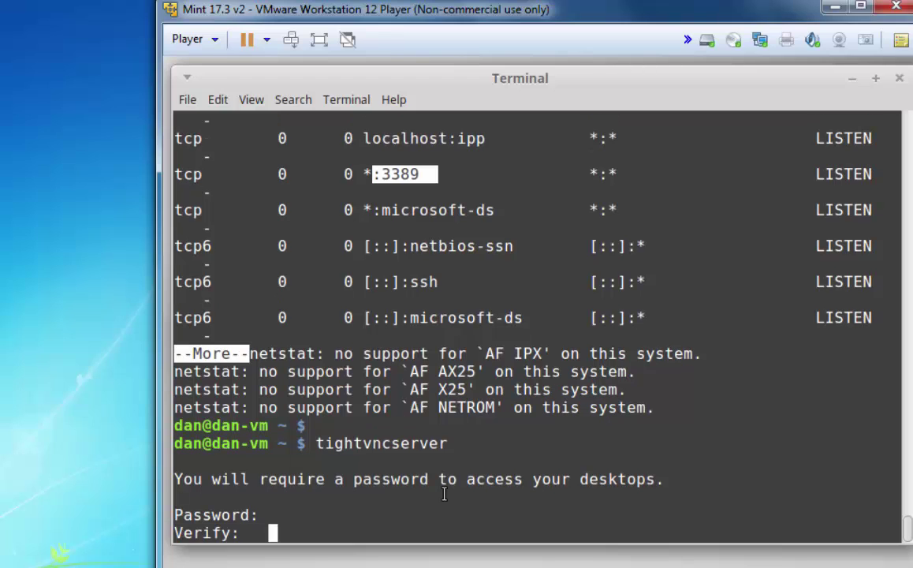
key("Return")
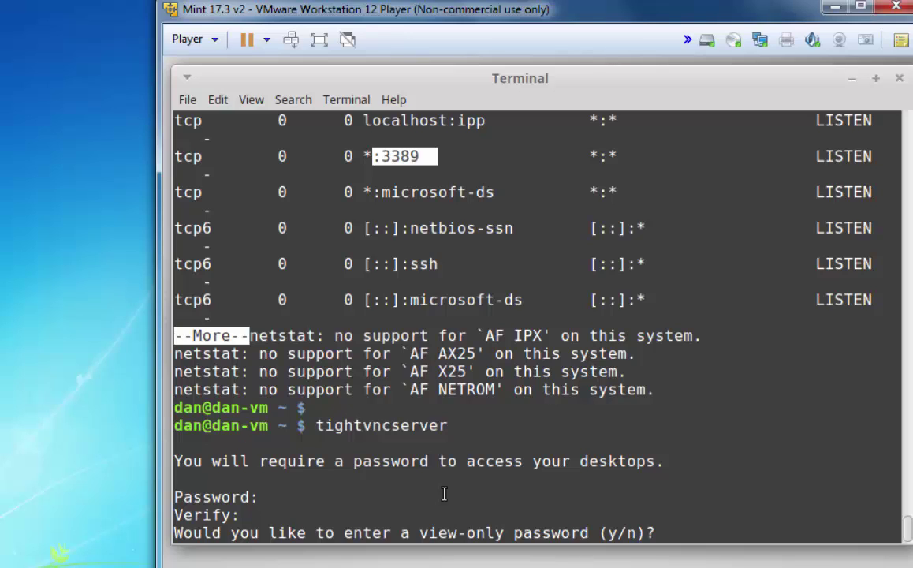
type("n")
key("Return")
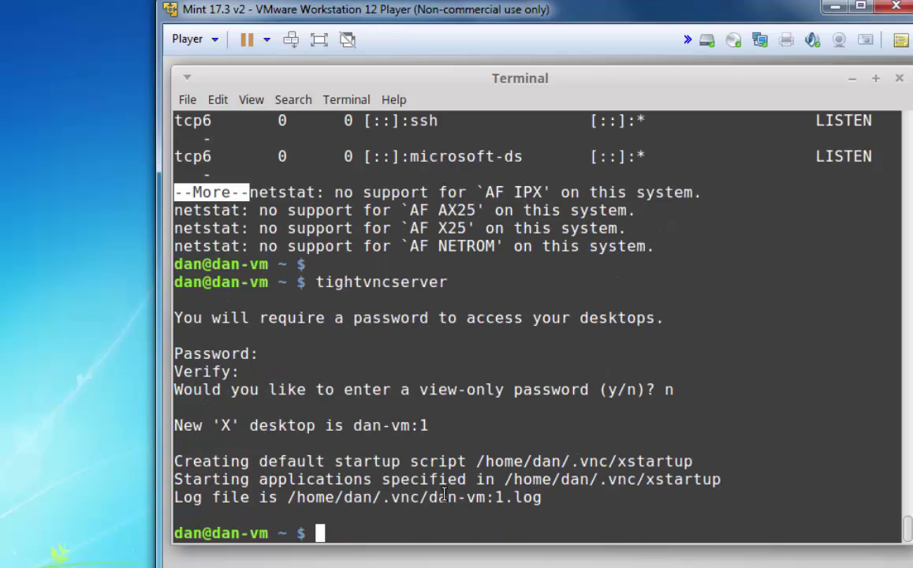
Step: Rerun netstat -lvp |more from command history
key("Up")
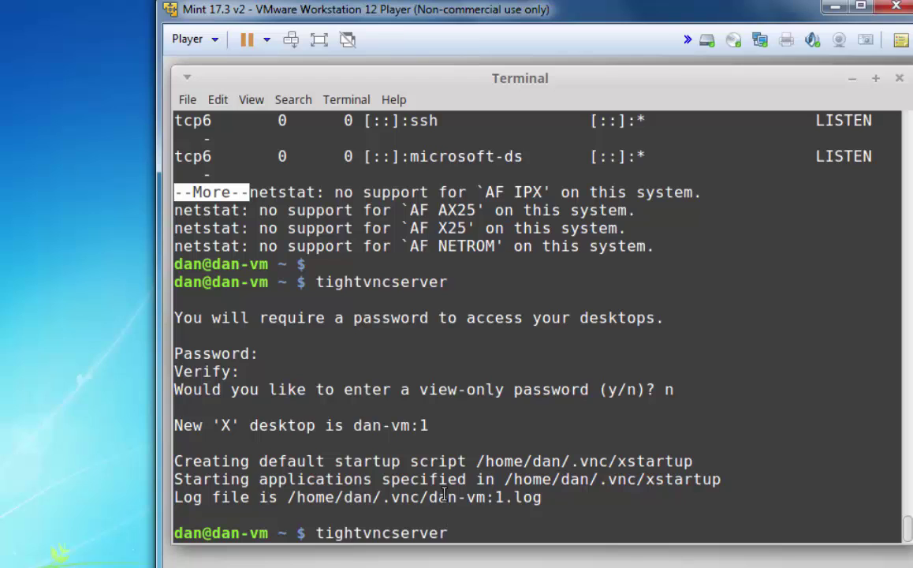
key("Up")
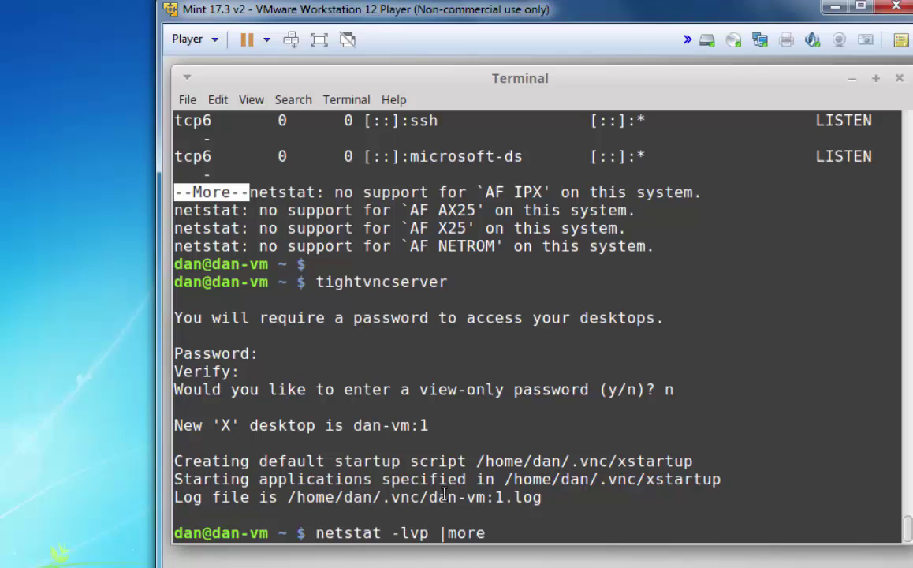
key("Return")
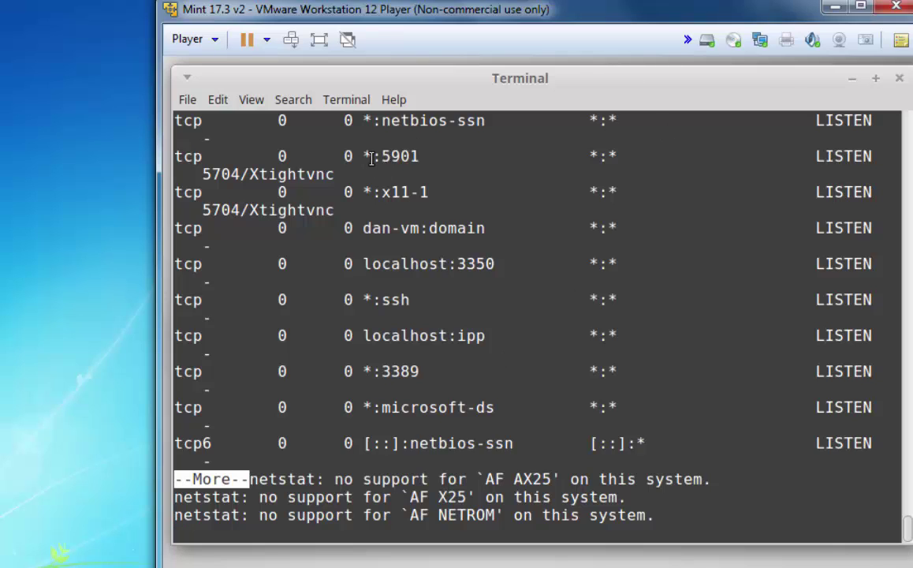
Step: Highlight the :5901 Xtightvnc entry and its process IDs, then quit the pager
left_click_drag(371, 156, 427, 158)
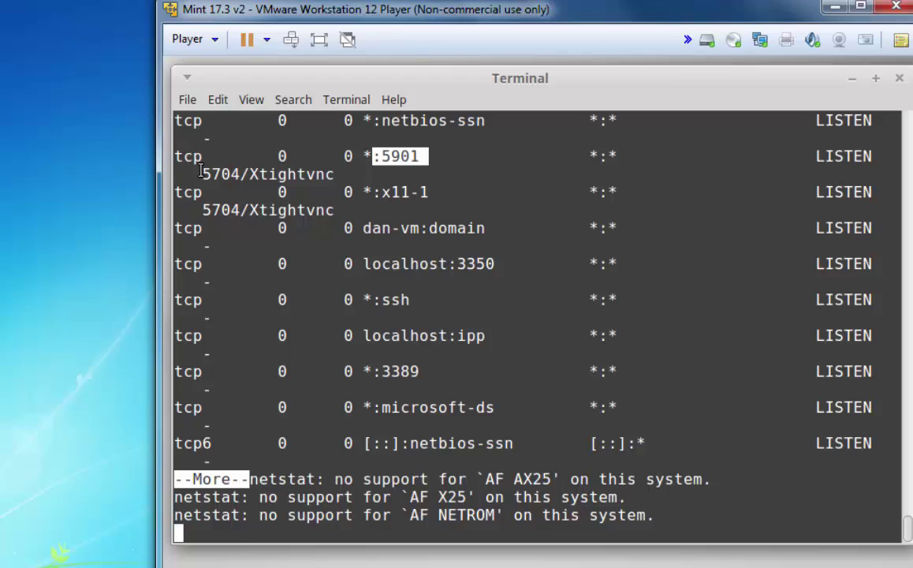
left_click_drag(201, 173, 338, 182)
left_click(228, 174)
left_click(340, 180)
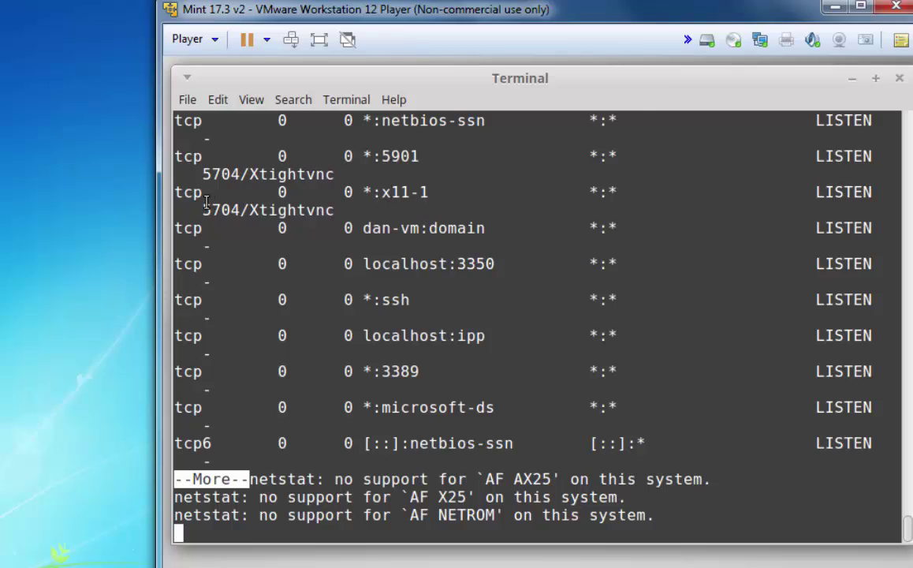
left_click_drag(203, 212, 222, 212)
key("q")
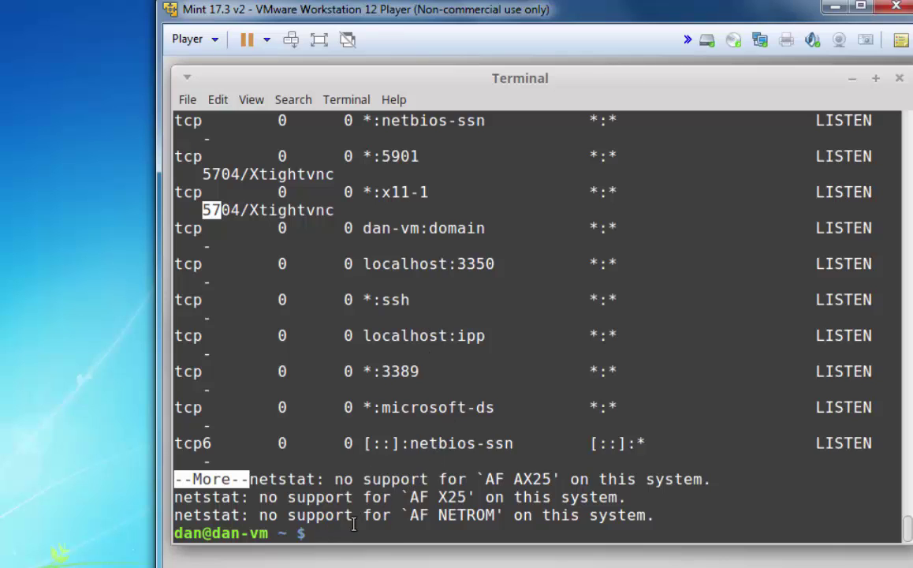
Step: Clear the screen and enter sudo nano -c /etc/xrdp/xrdp.ini at the prompt
type("clear")
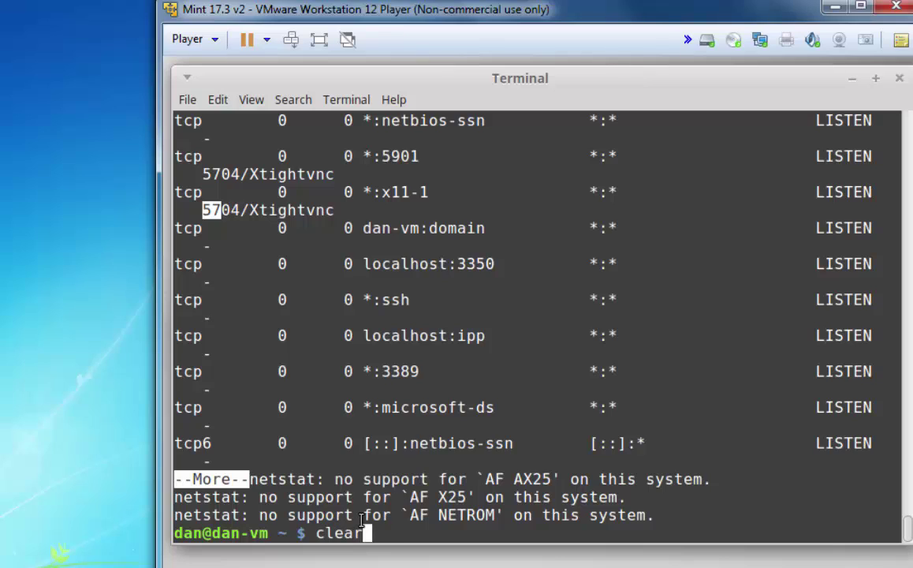
key("Return")
type("sudo")
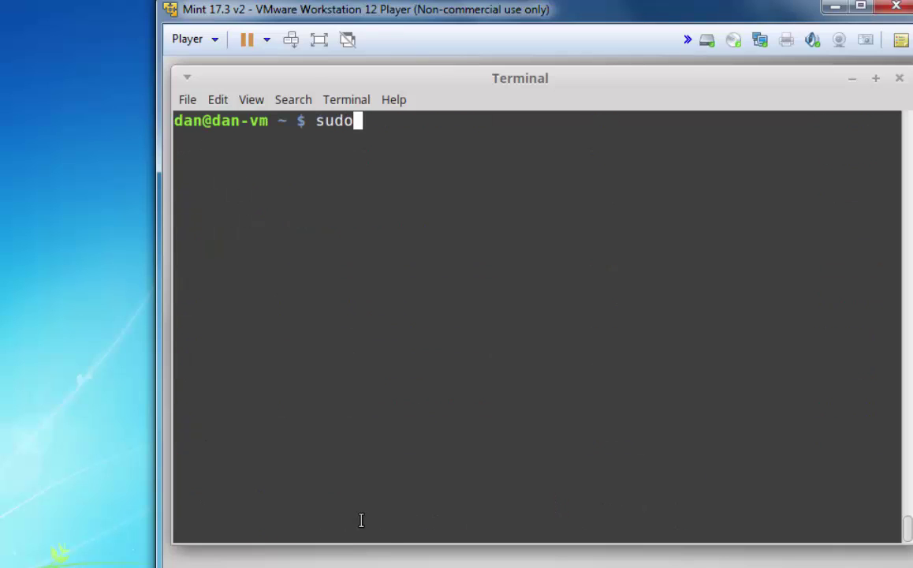
type(" nano")
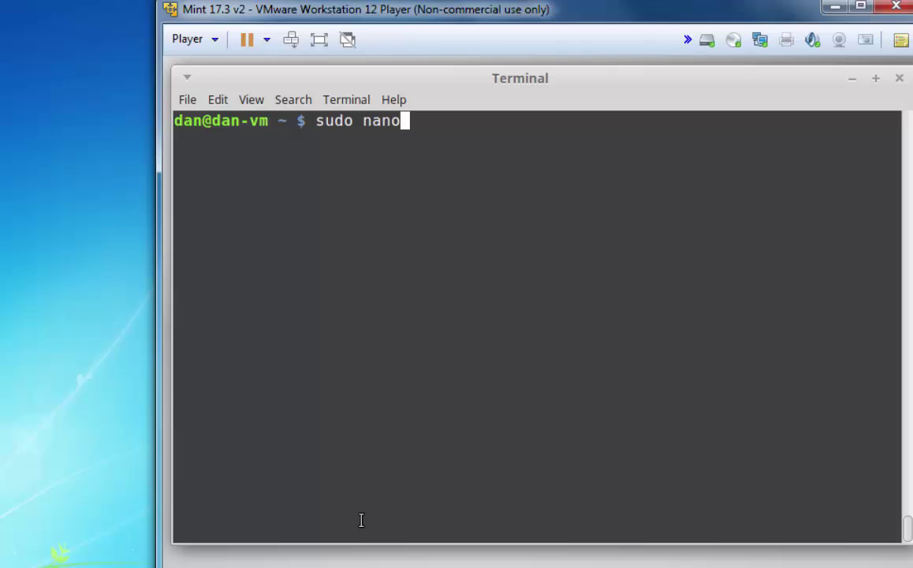
type(" -c /etc")
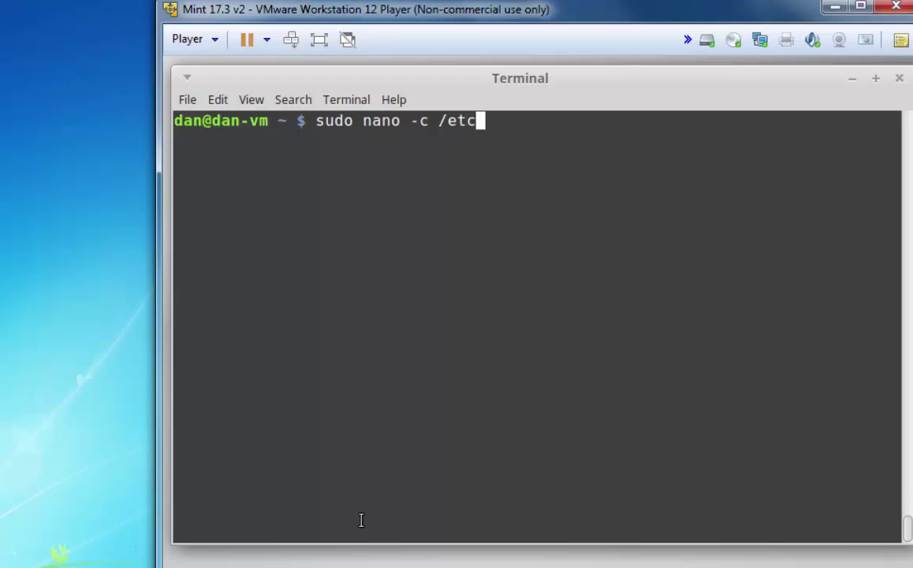
type("/xrd")
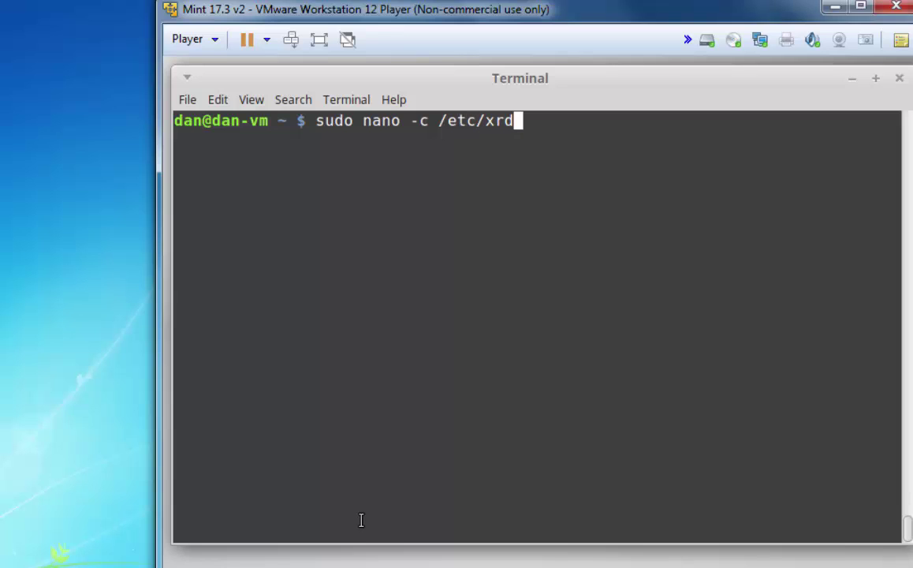
type("p/xrdp.")
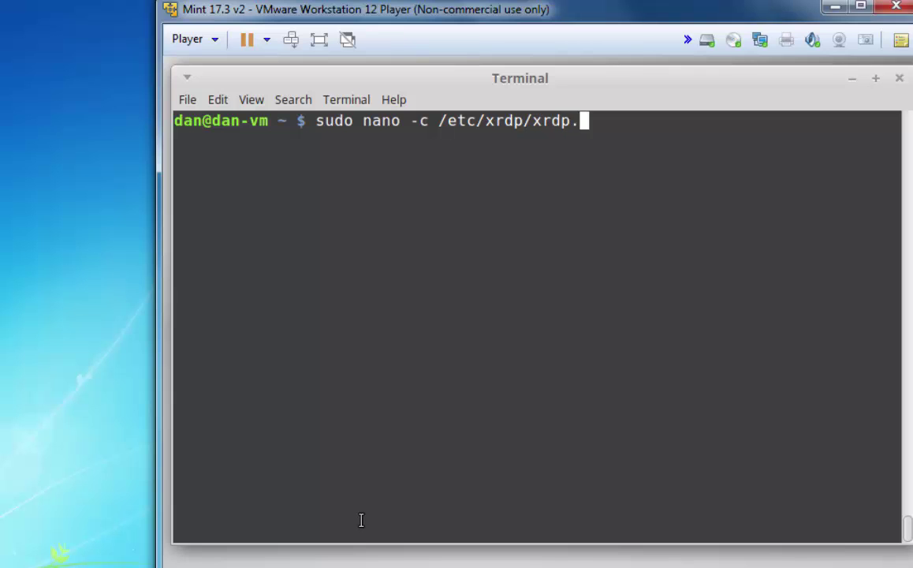
type("ini")
Step: Open xrdp.ini in nano and add address=0.0.0.0 below the #background line
key("Return")
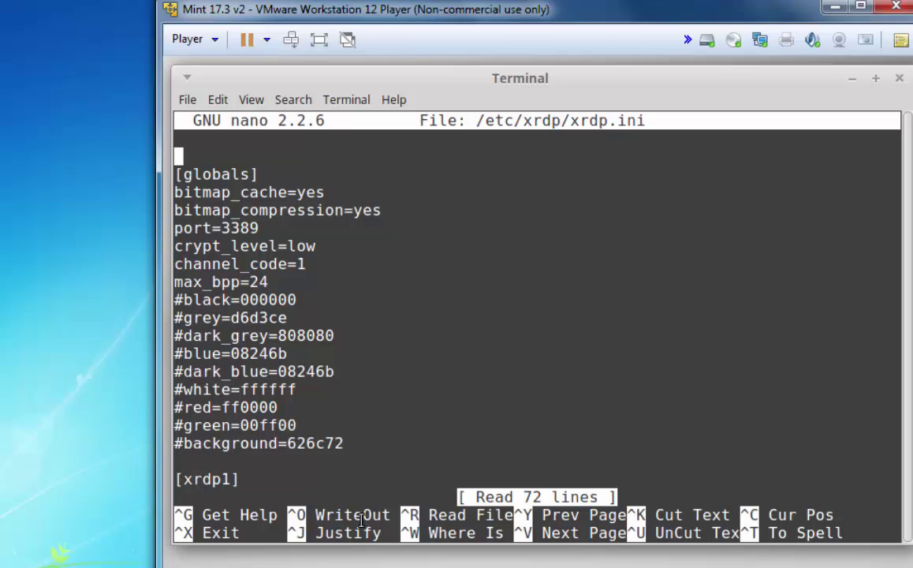
key("Down")
key("Down")
key("Down")
key("Down")
key("Down")
key("Down")
key("Down")
key("Down")
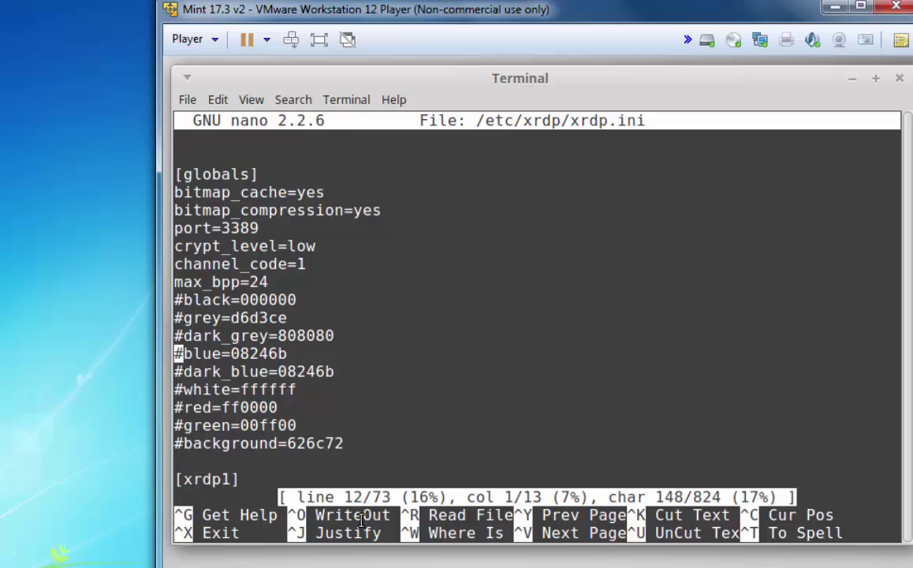
key("Down")
key("Down")
key("Down")
key("Down")
key("Down")
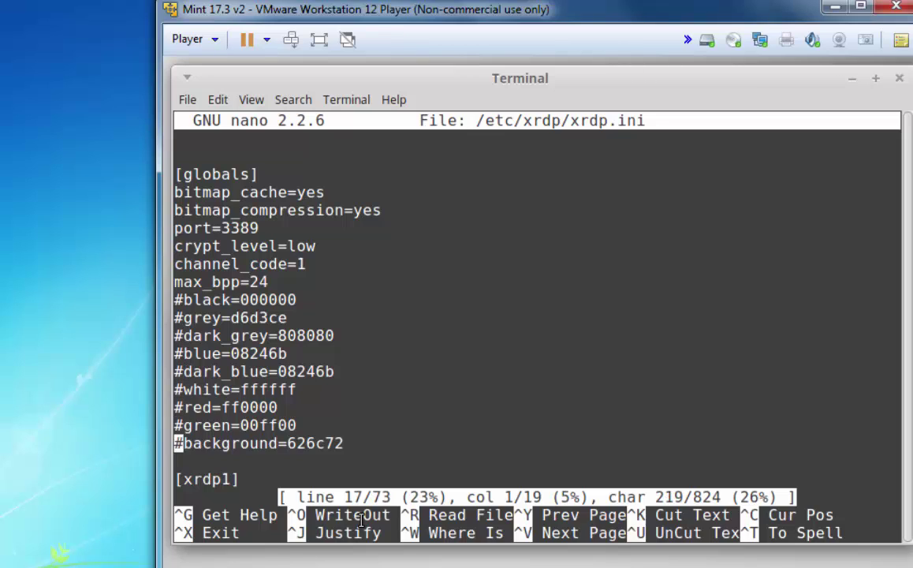
key("Down")
type("ad")
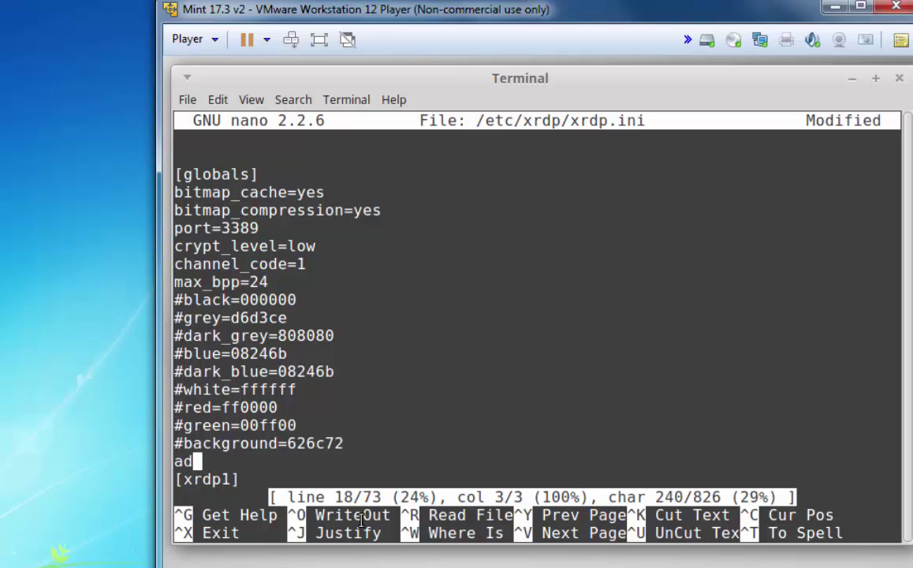
type("dress")
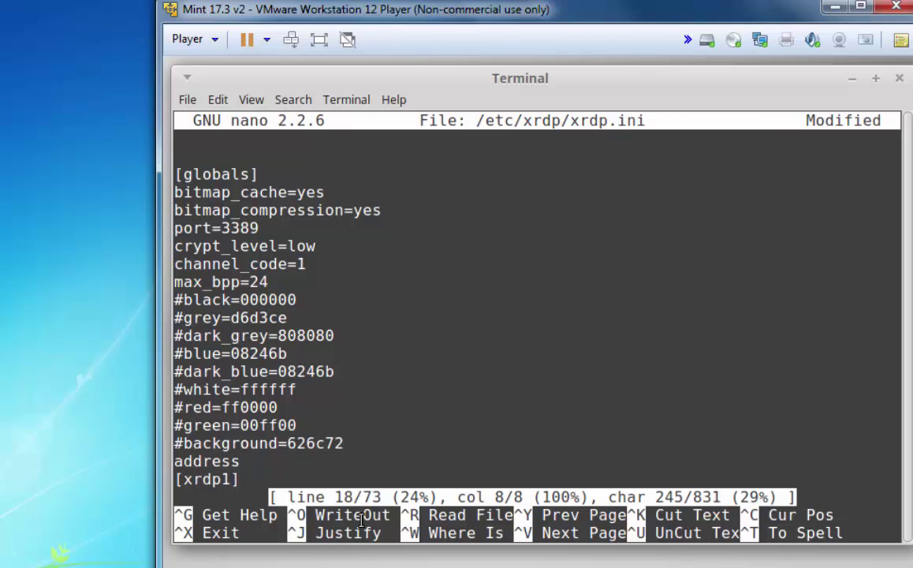
type("=0.0")
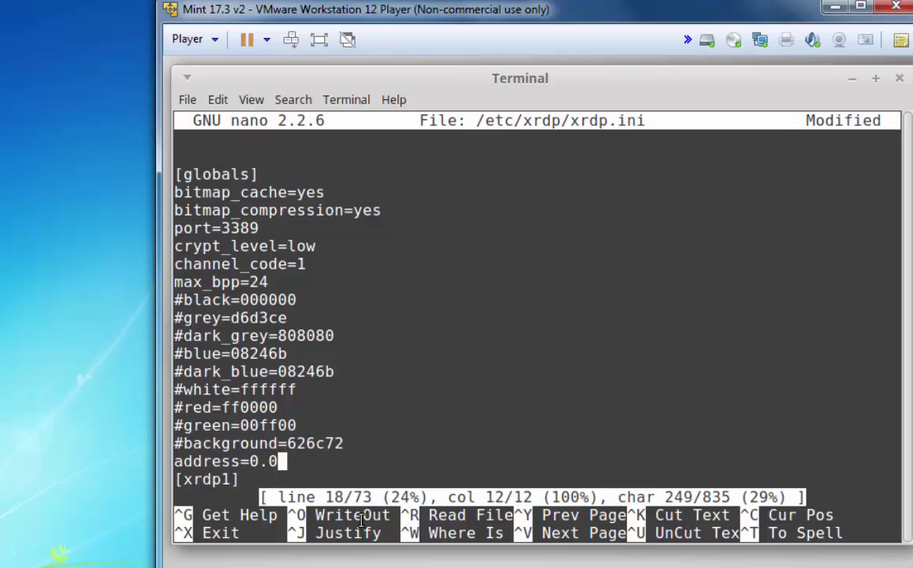
type(".0.0")
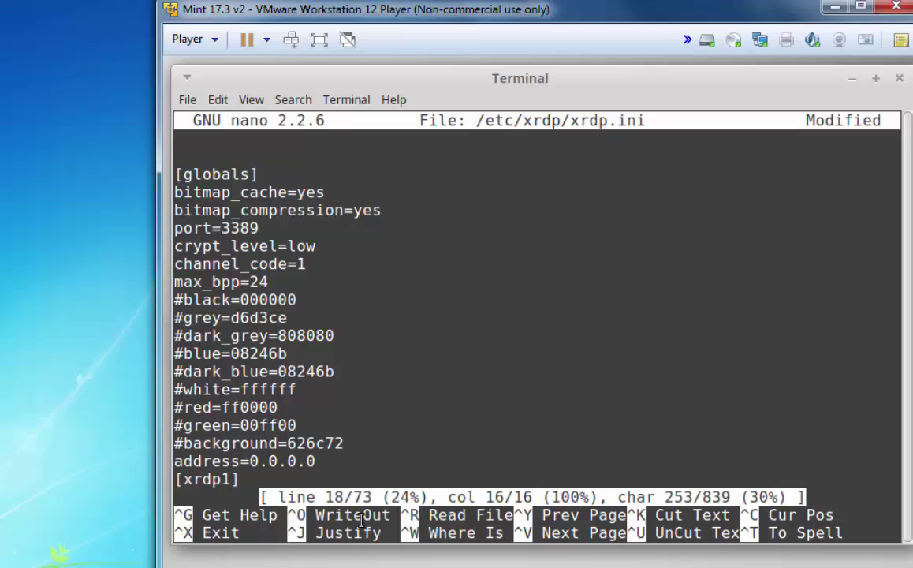
key("Return")
key("Down")
key("Down")
key("Down")
key("Up")
key("Up")
key("Up")
key("Up")
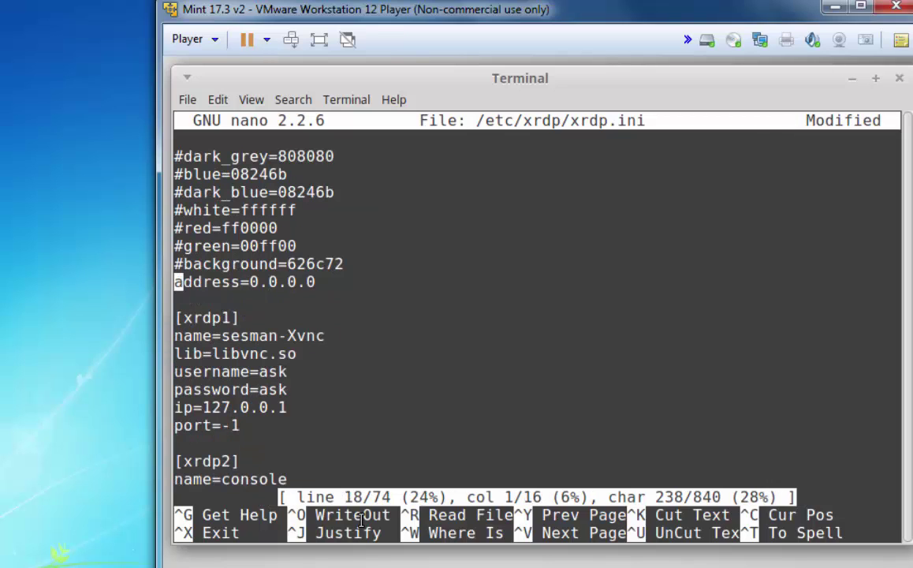
key("Right")
key("Right")
key("Right")
key("Right")
key("Right")
key("Right")
key("Right")
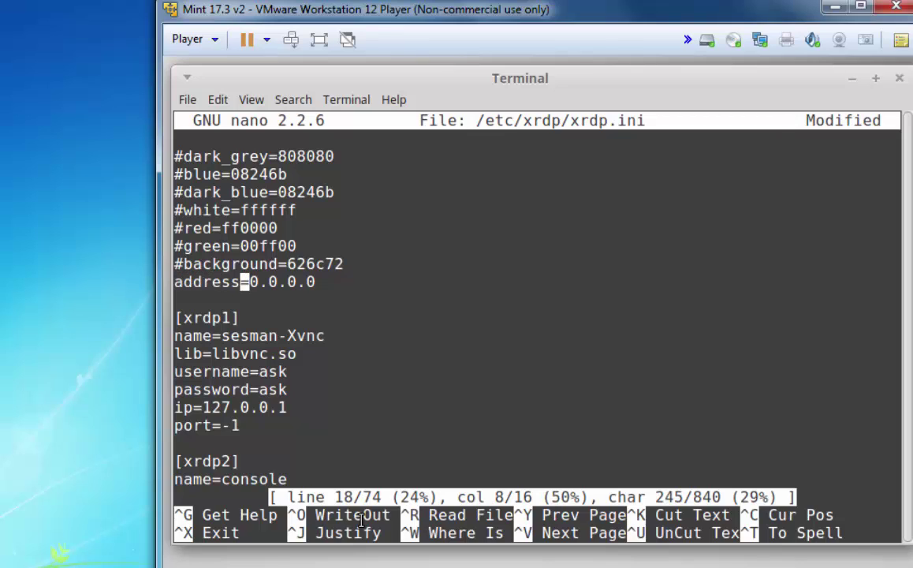
Step: Save xrdp.ini under its existing name and exit nano
key("ctrl+x")
key("y")
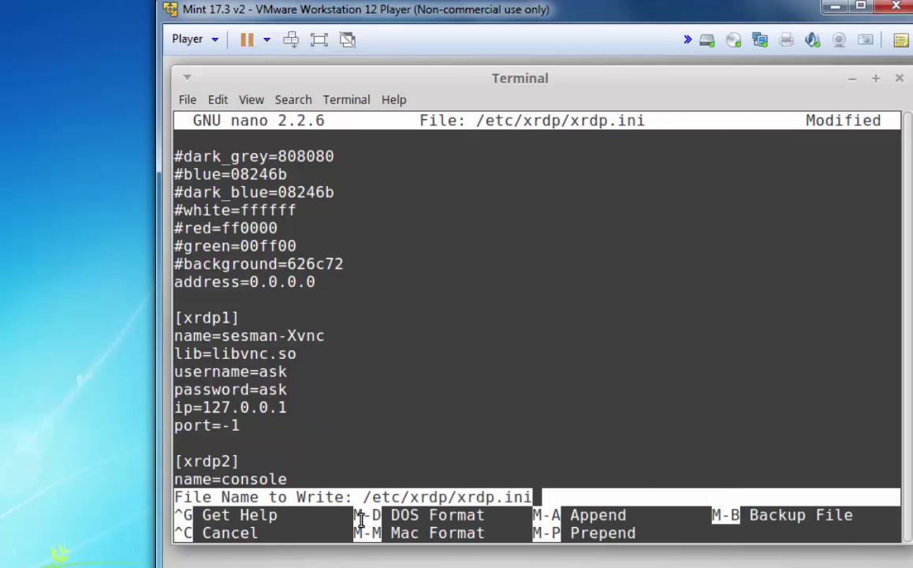
key("Return")
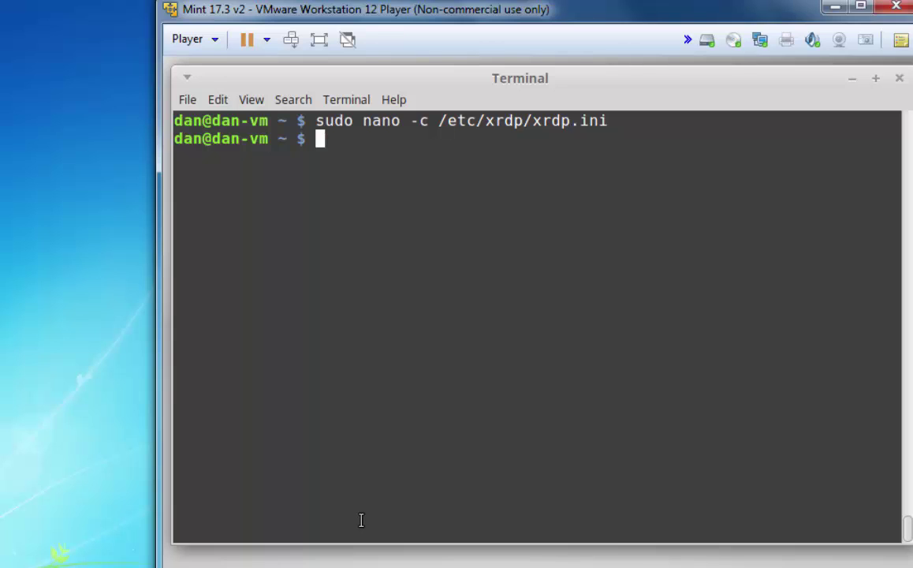
Step: Restart xrdp with sudo service xrdp restart, then minimize the Terminal
type("sudo servic")
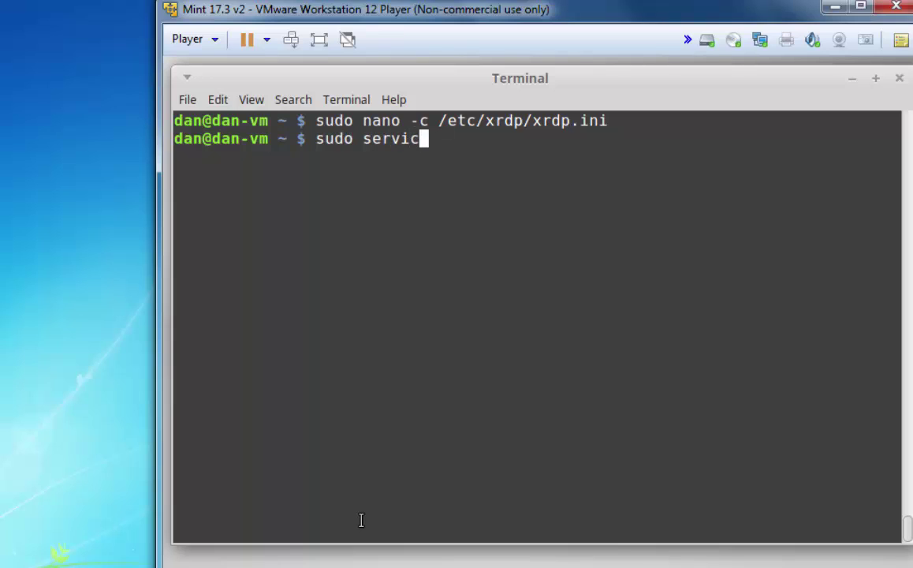
type("e xrd")
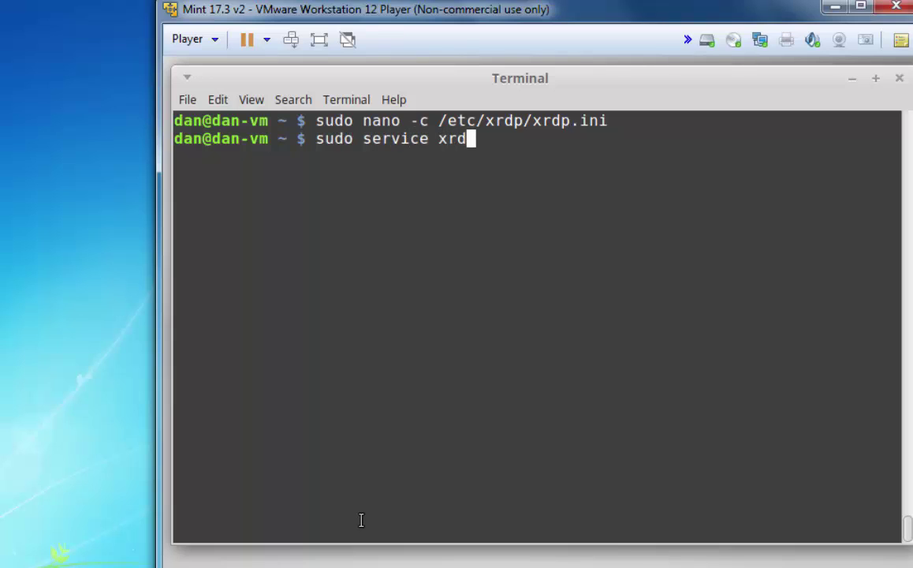
type("p restart")
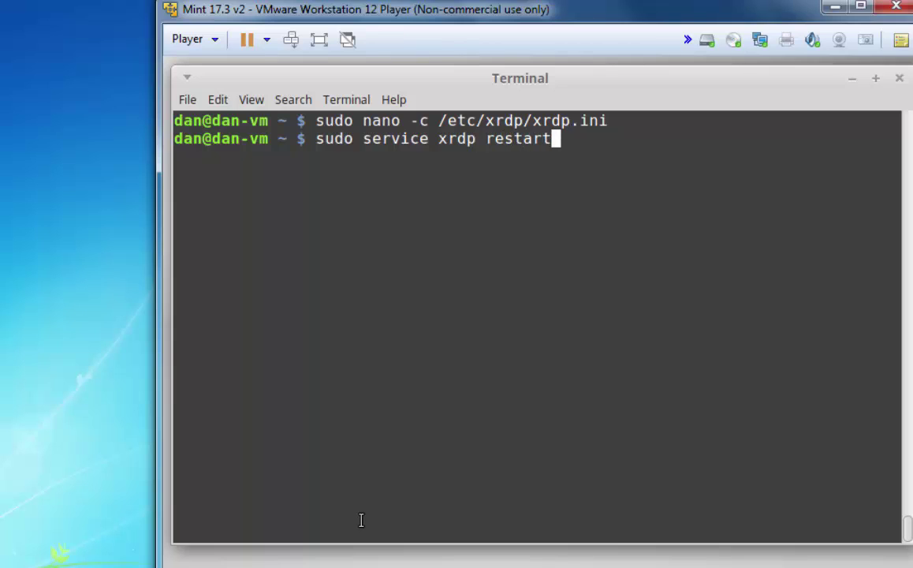
key("Return")
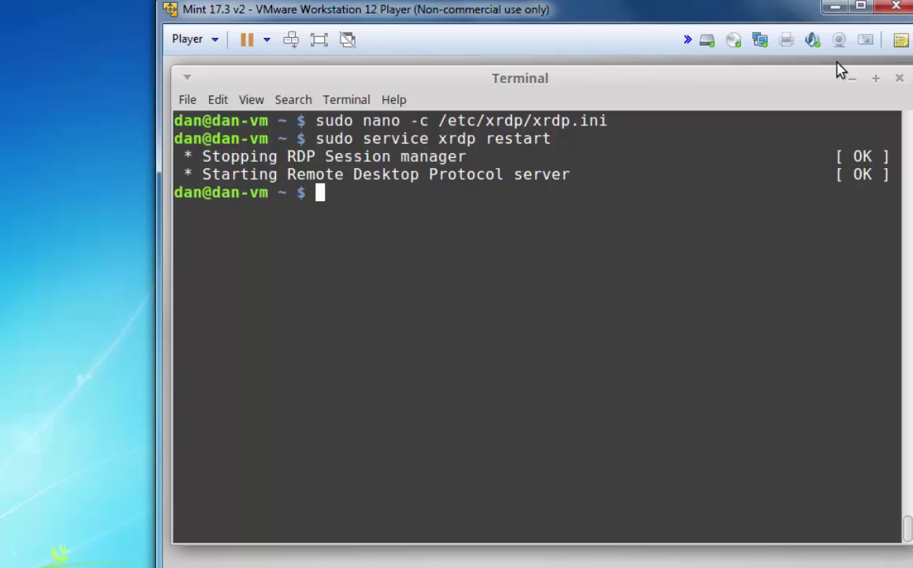
left_click(852, 78)
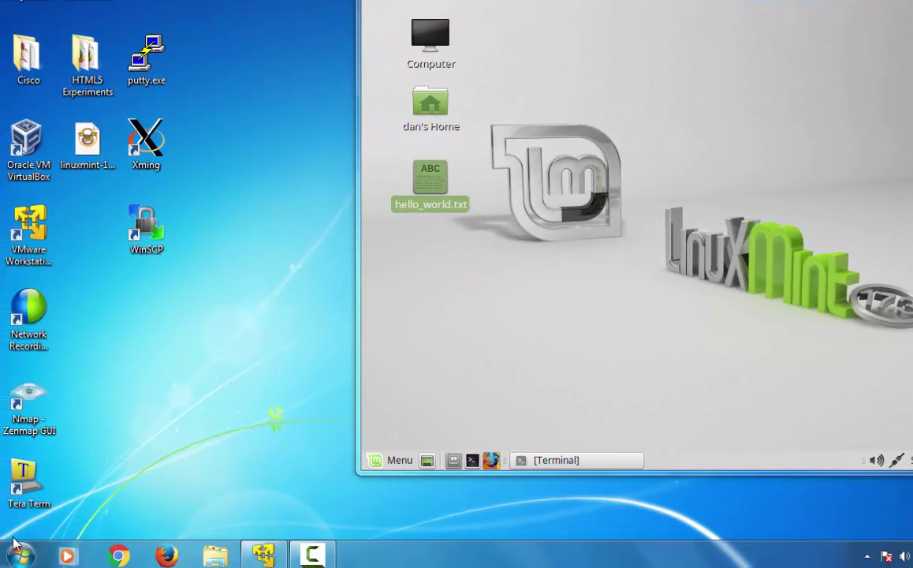
Step: Launch Remote Desktop Connection by searching mstsc in the Windows Start menu
left_click(15, 547)
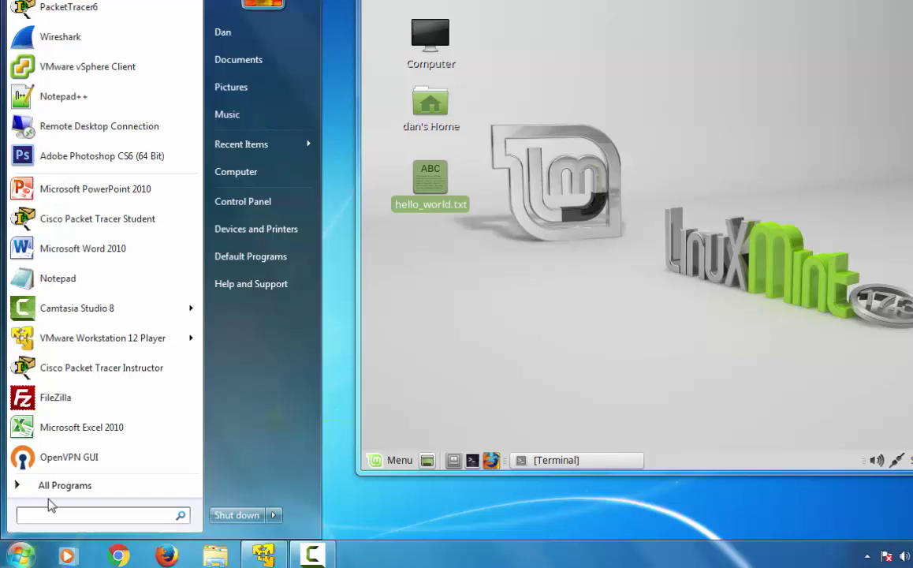
type("mstsc")
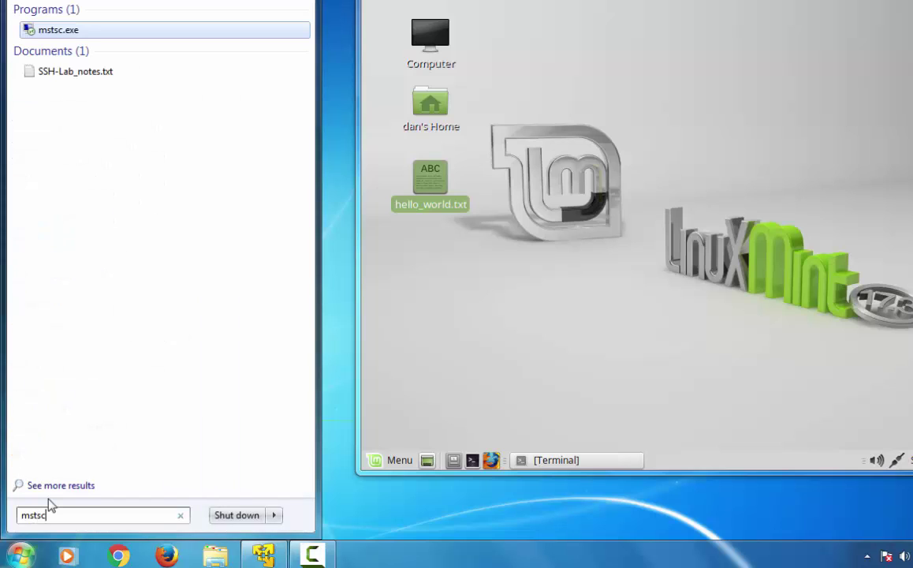
key("Return")
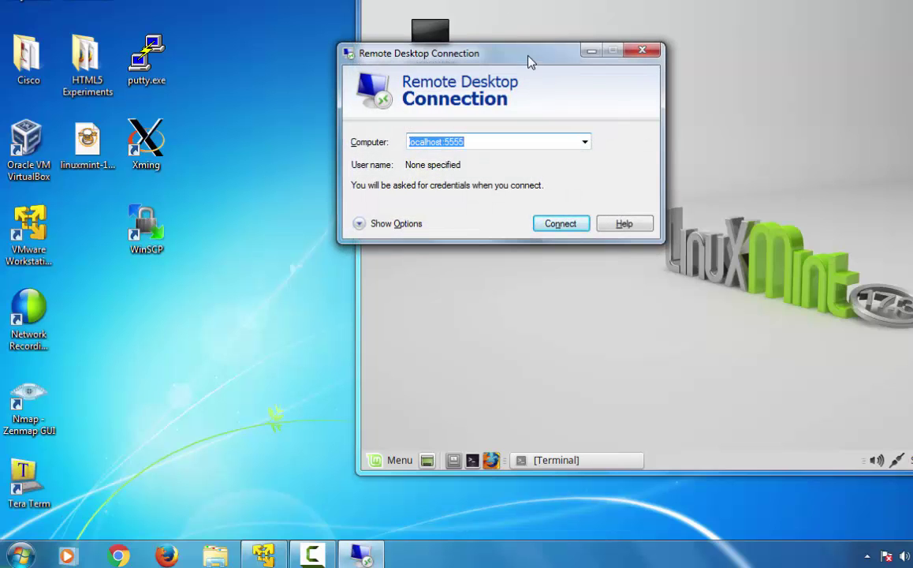
Step: Replace localhost:5555 with 192.168.3.152 as the computer and connect
left_click_drag(524, 65, 256, 53)
left_click(203, 129)
left_click_drag(223, 129, 135, 130)
type("192.")
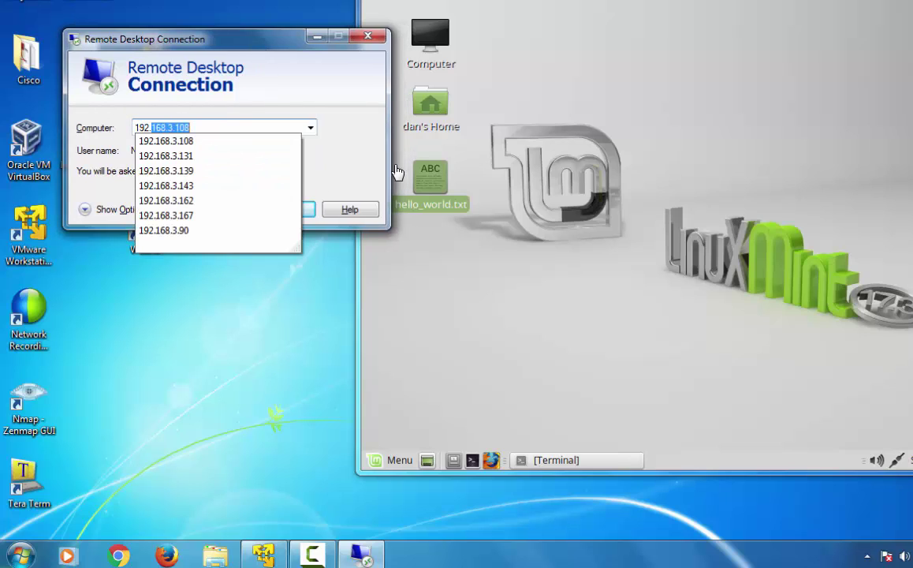
type("168.3.152")
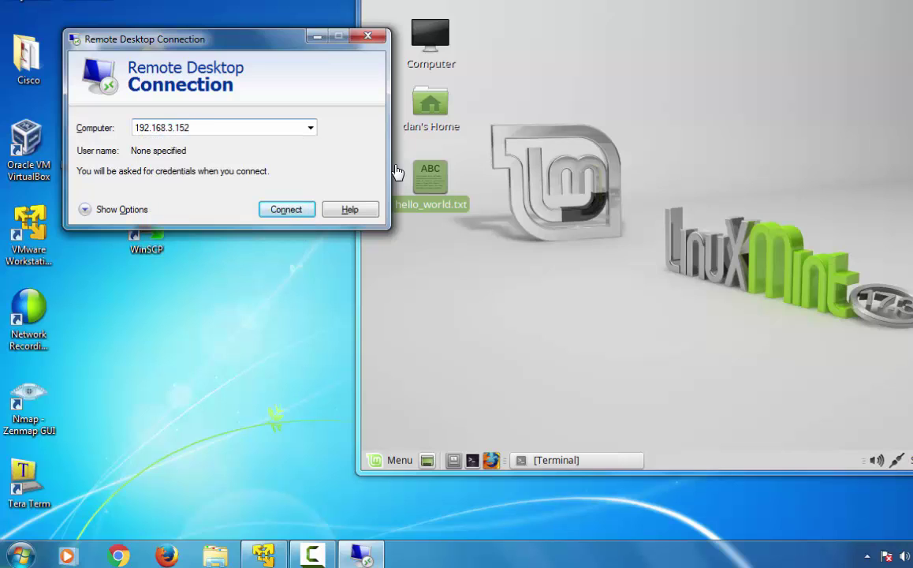
left_click(289, 211)
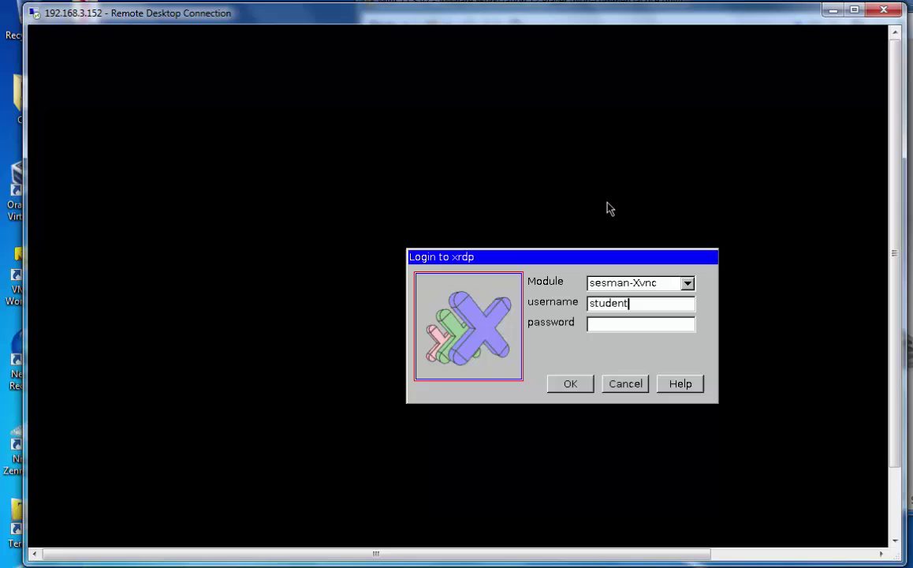
Step: Sign in to the xrdp login with the Mint account's username and password to reach the remote desktop
key("BackSpace")
key("BackSpace")
key("BackSpace")
key("BackSpace")
key("BackSpace")
key("BackSpace")
key("BackSpace")
type("dan")
left_click(635, 324)
type("********")
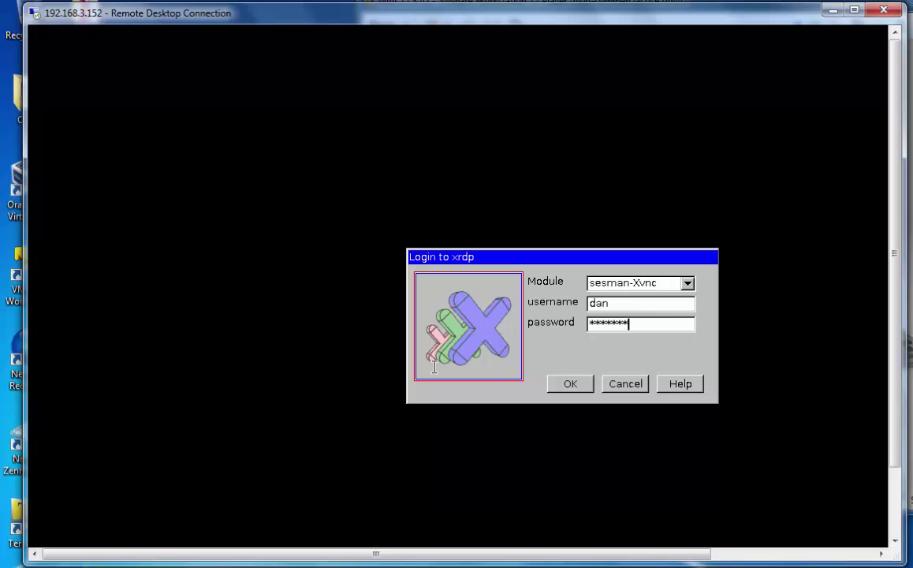
left_click(574, 384)
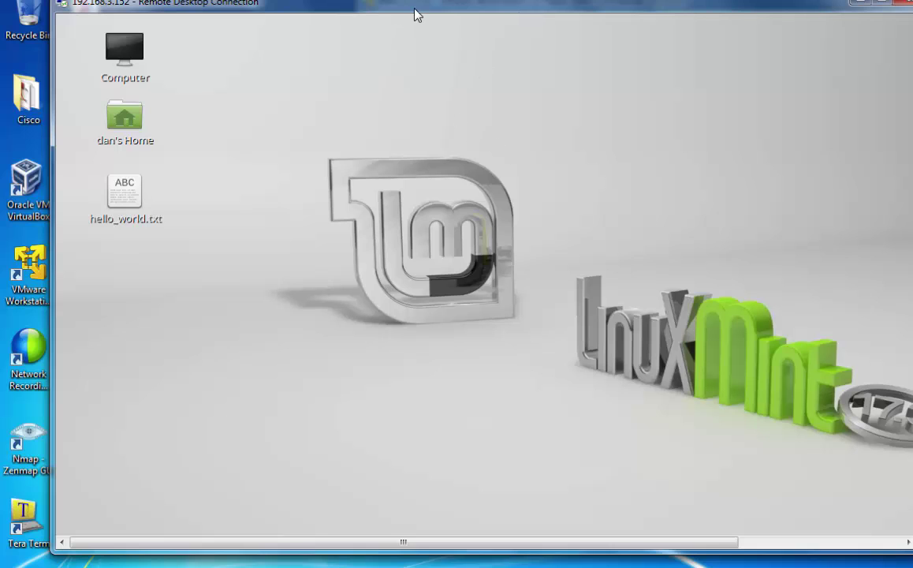
left_click_drag(422, 11, 415, 11)
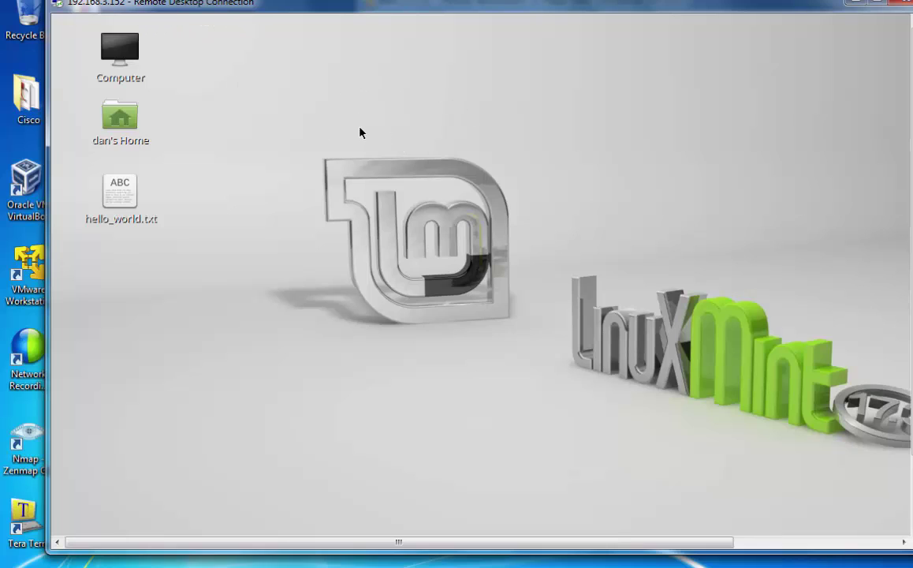
left_click_drag(432, 13, 422, 17)
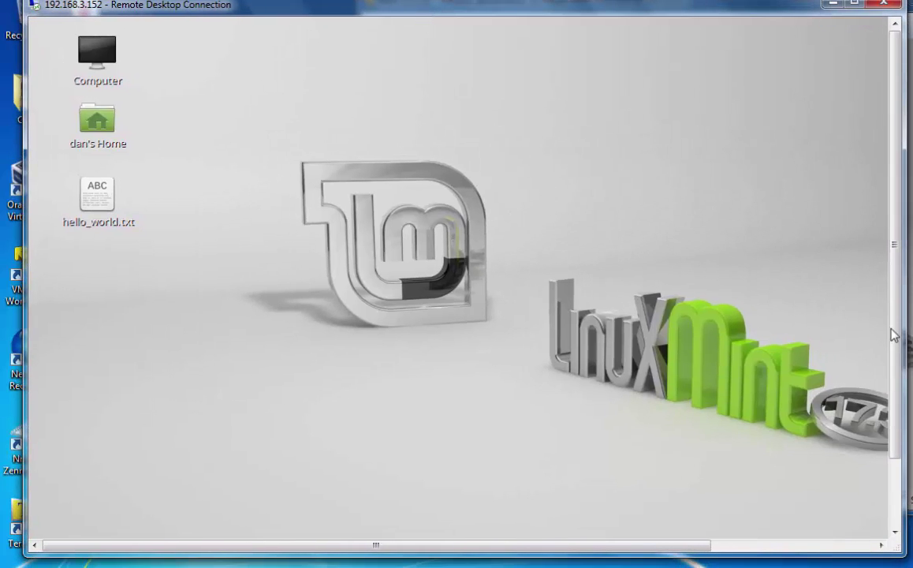
left_click_drag(893, 329, 893, 430)
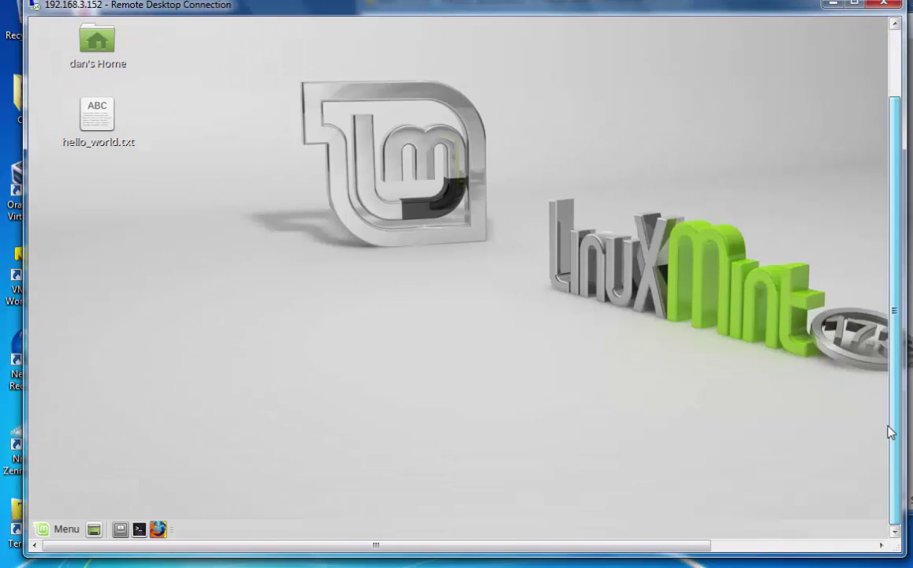
left_click(71, 531)
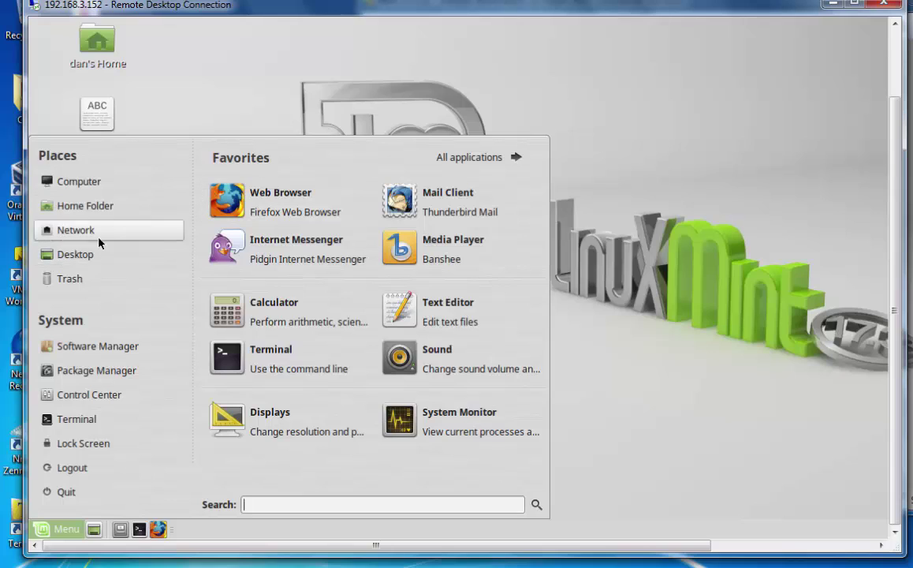
left_click(348, 100)
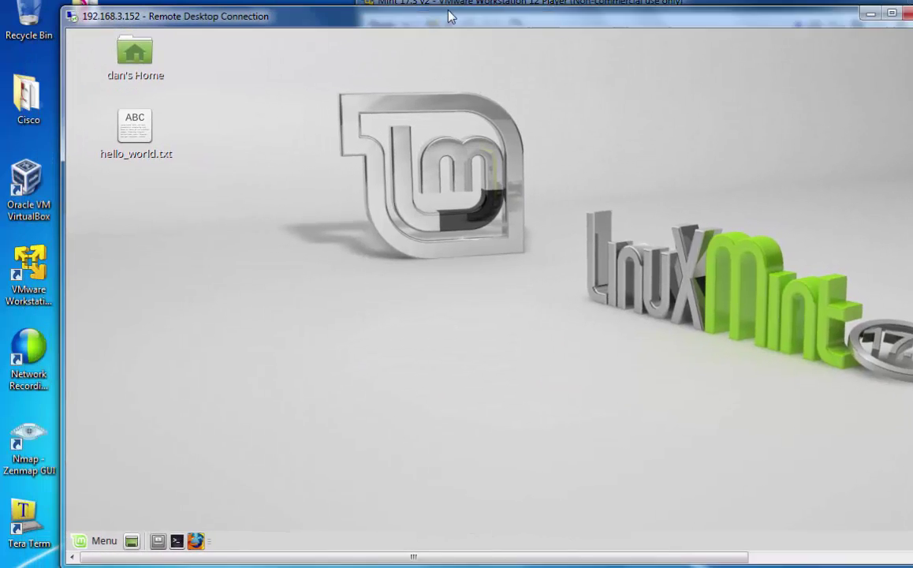
left_click_drag(440, 10, 452, 11)
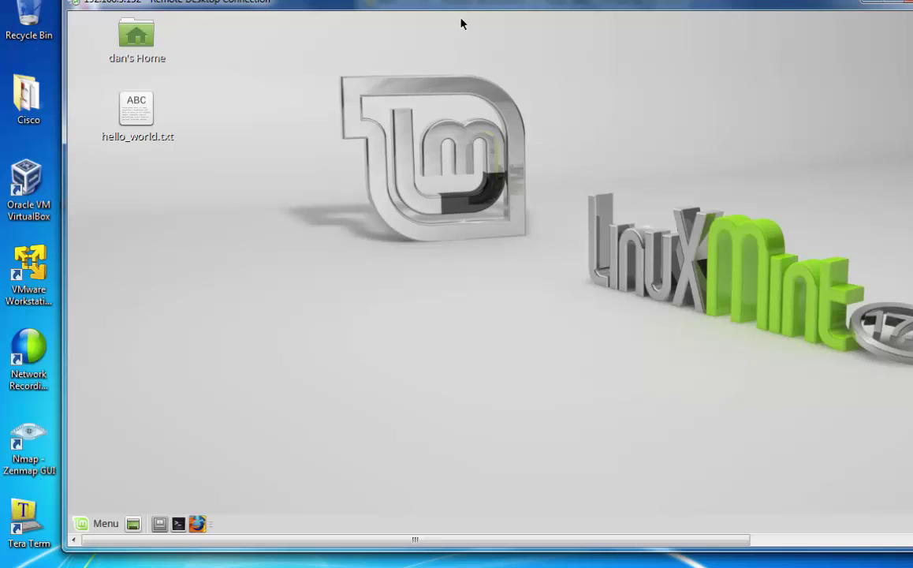
mouse_move(476, 9)
left_mouse_down()
mouse_move(467, 17)
mouse_move(477, 12)
mouse_move(456, 8)
mouse_move(478, 3)
mouse_move(475, 10)
left_mouse_up()
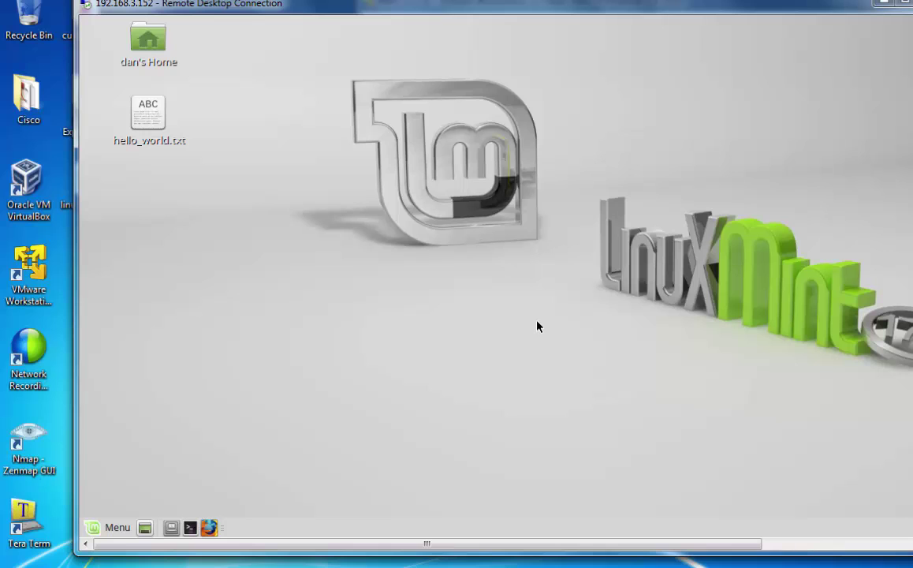
Step: Close the Remote Desktop Connection window and confirm disconnecting the remote Mint session
left_click_drag(627, 10, 595, 24)
left_click(901, 18)
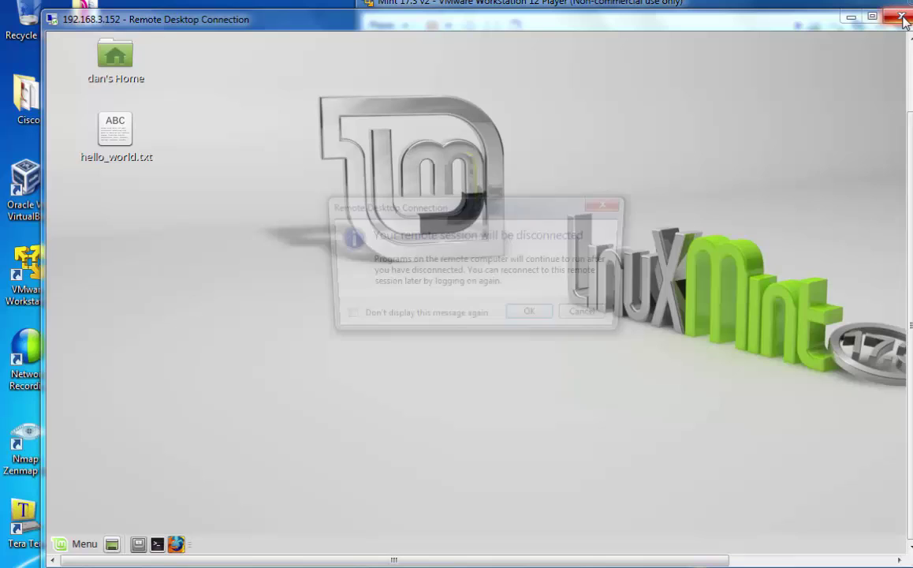
left_click(539, 321)
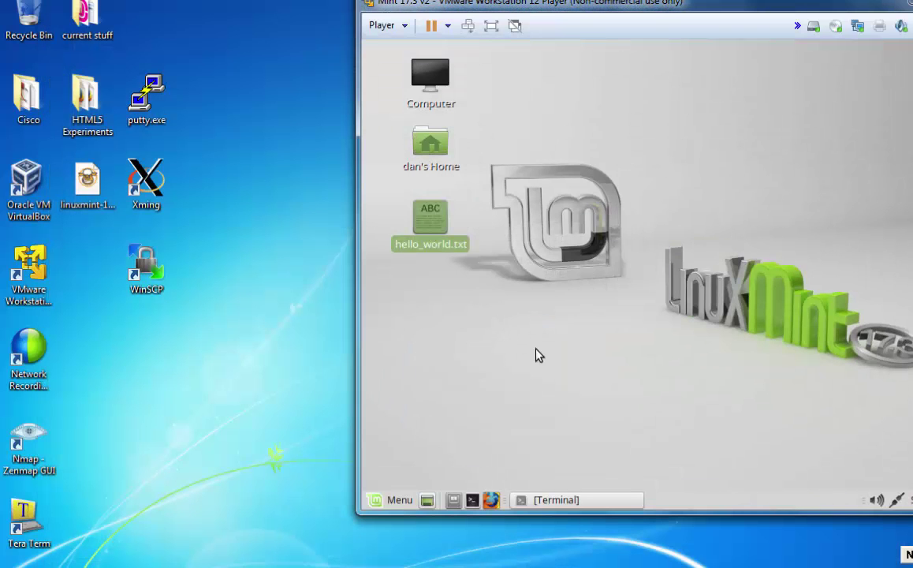